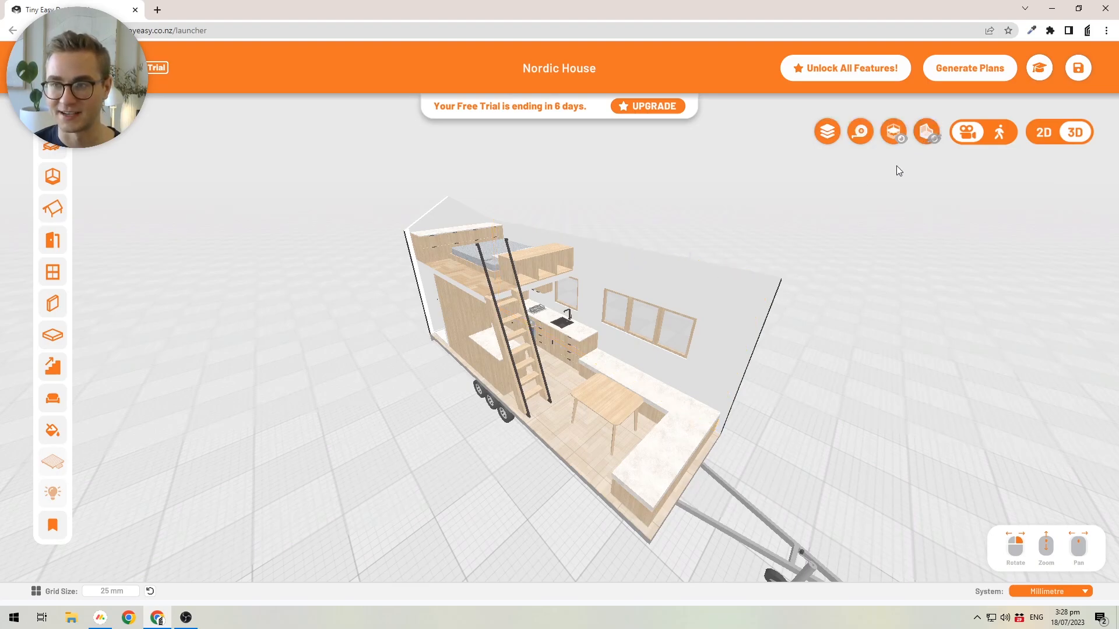
Show the tiny house's exterior walls and roof, and turn off the Walls selection layer.
left_click(931, 132)
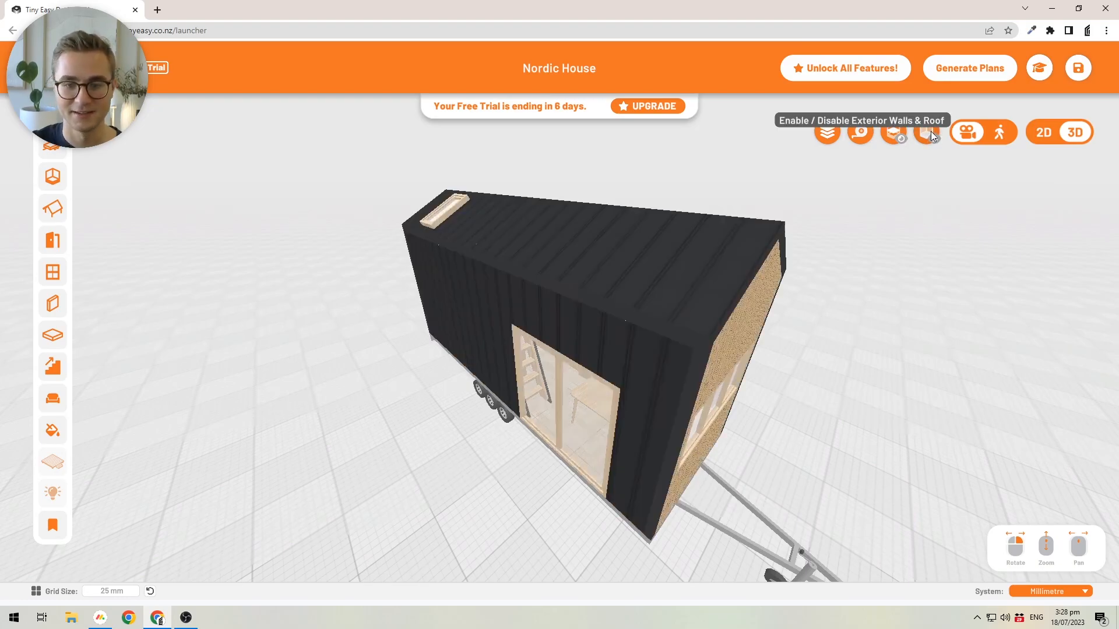
left_click_drag(404, 441, 432, 362)
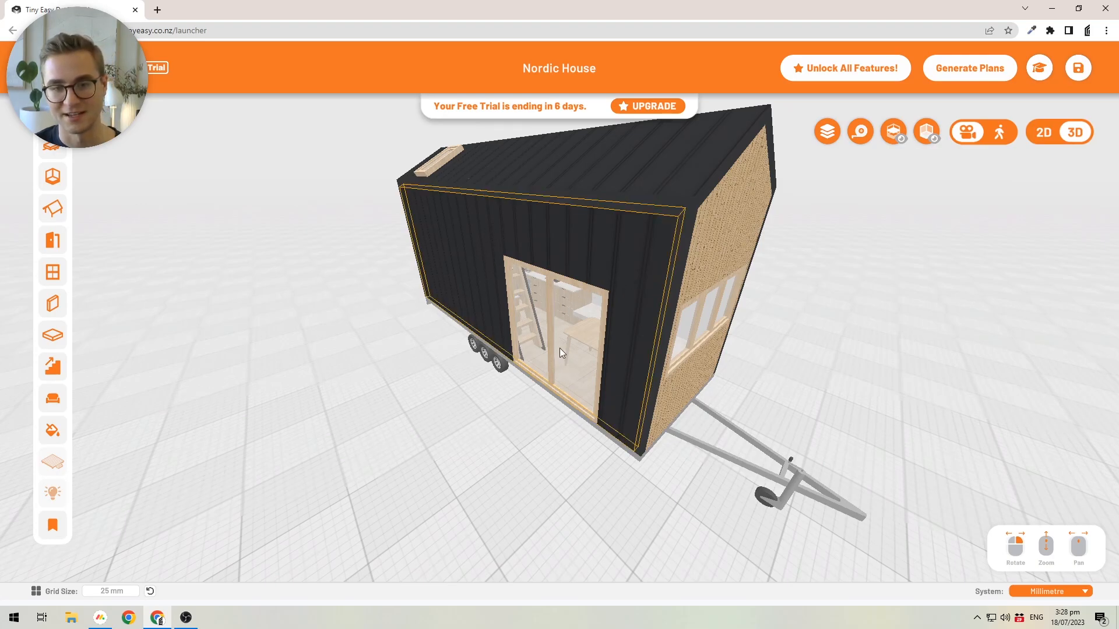
left_click(827, 133)
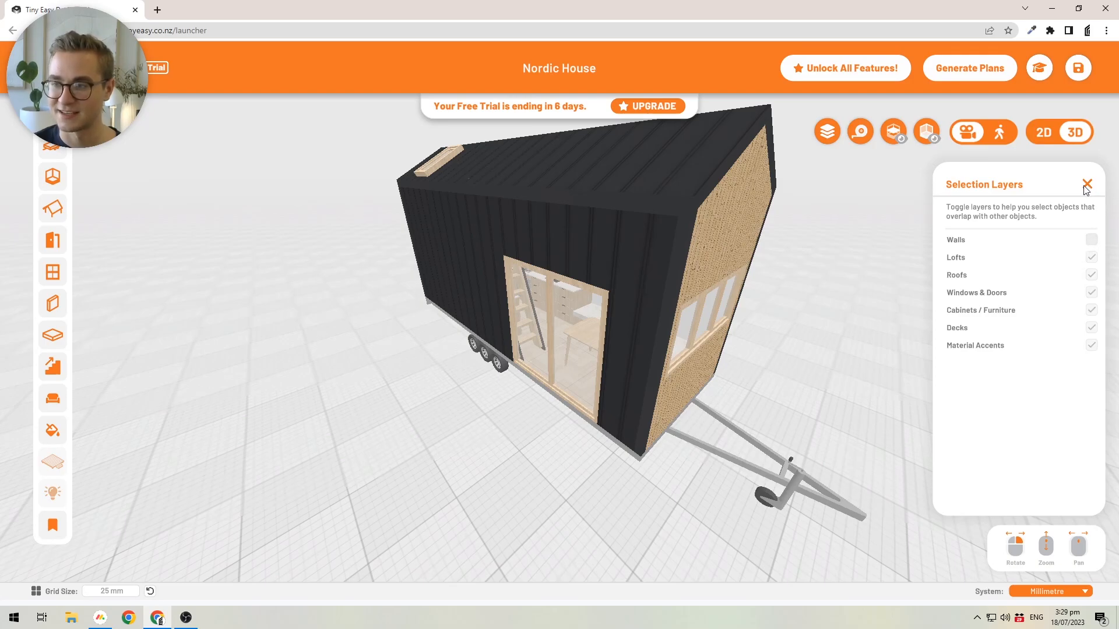
left_click(1087, 185)
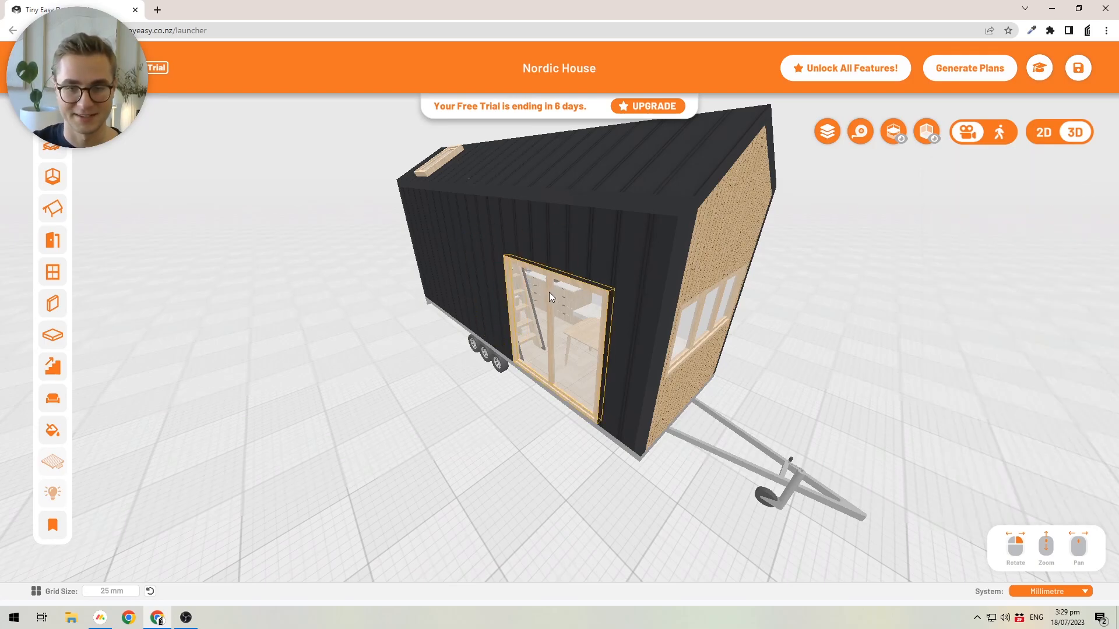
Select the two-panel exterior door on the long wall and examine its distance dimensions to the wall edges.
scroll(524, 327, "up", 4)
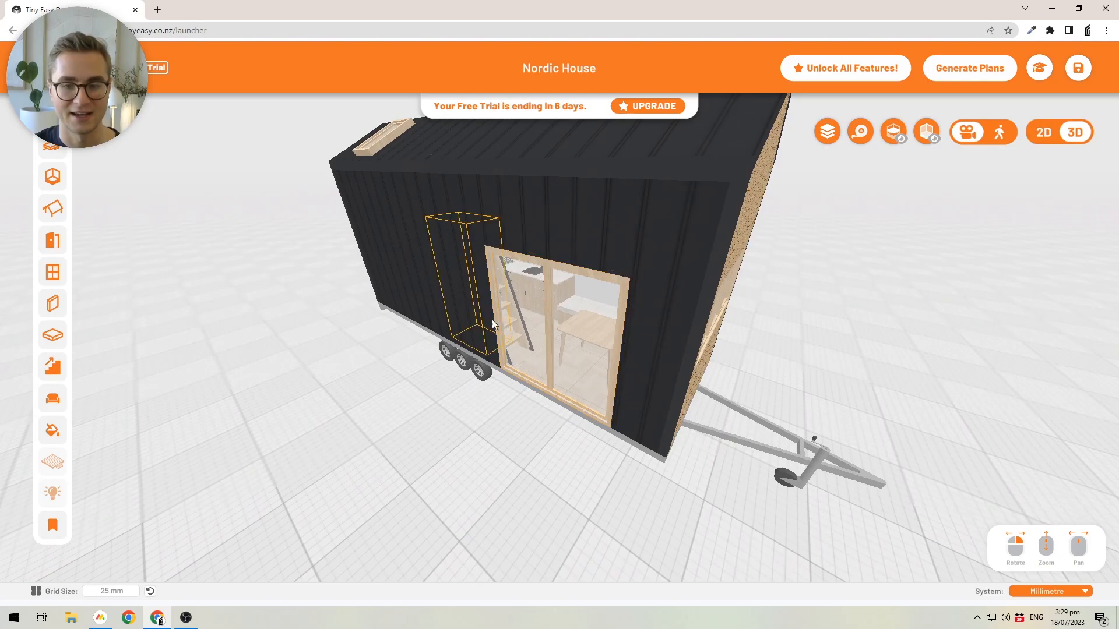
left_click(536, 305)
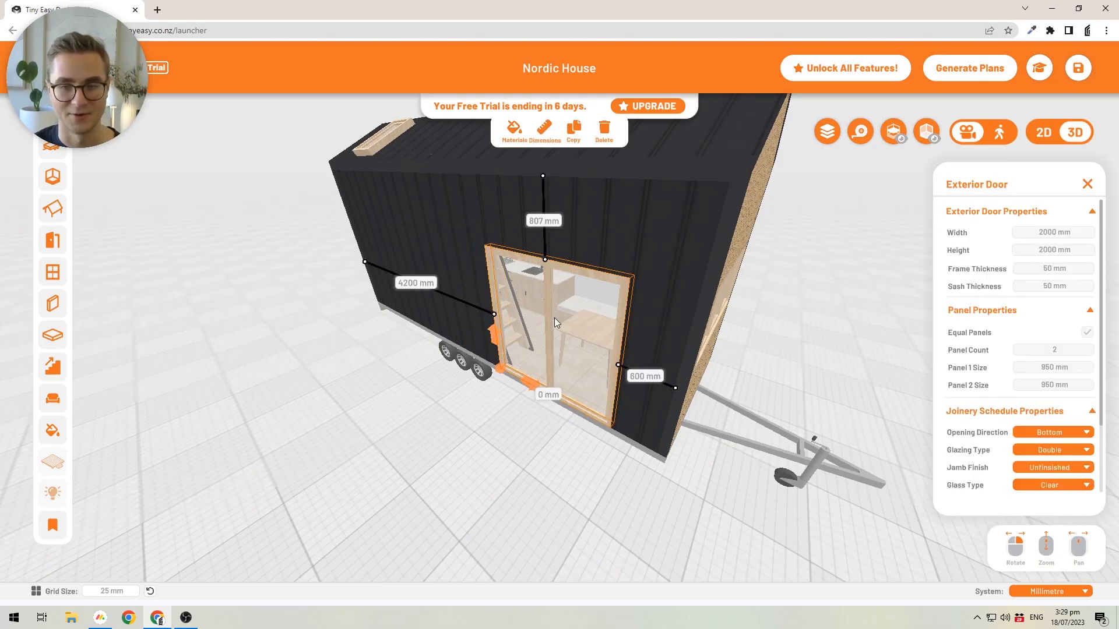
right_click_drag(557, 324, 584, 314)
left_click_drag(572, 322, 549, 316)
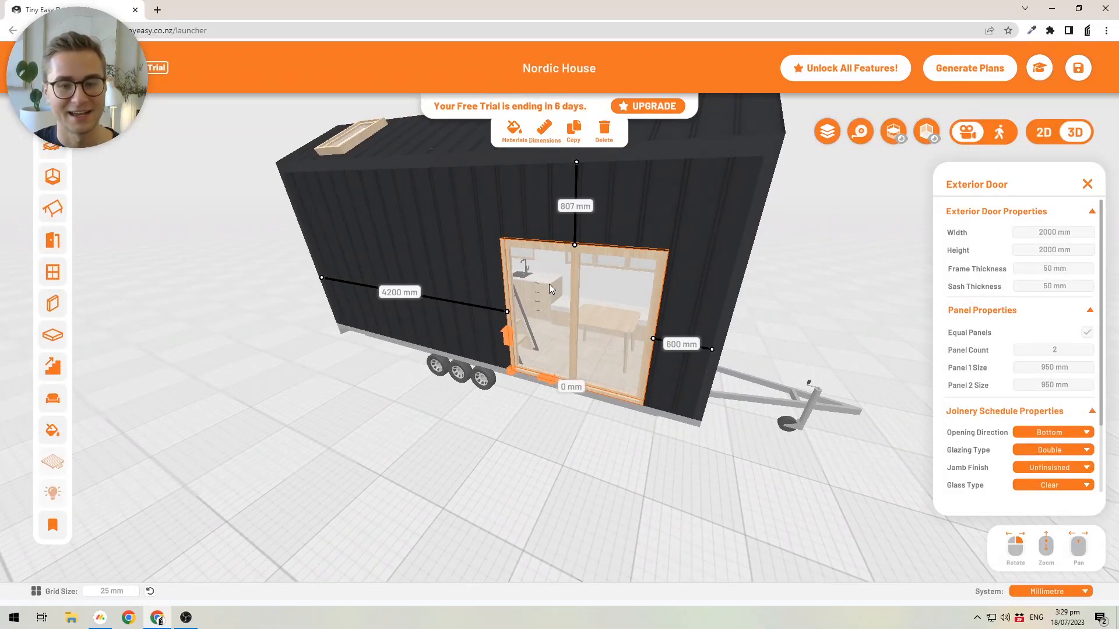
left_click_drag(559, 279, 537, 310)
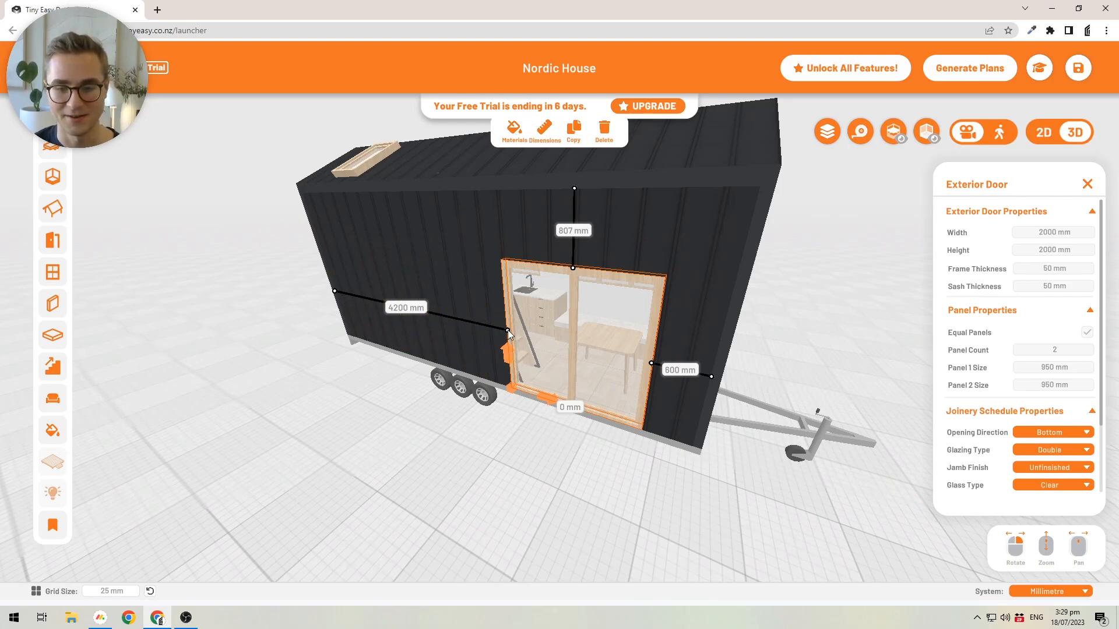
scroll(538, 425, "up", 5)
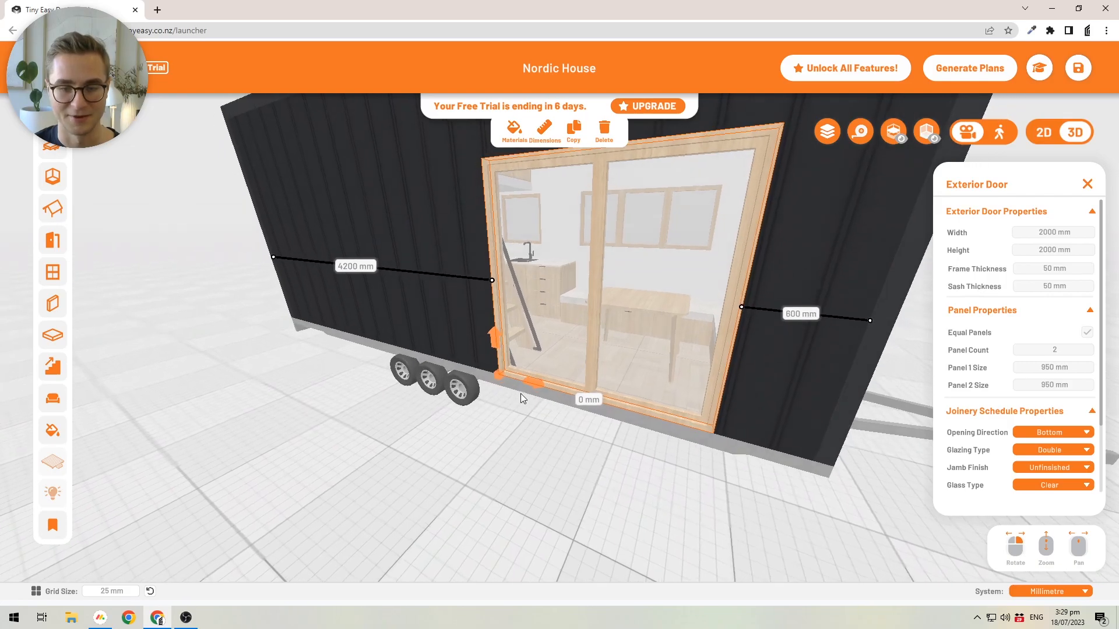
scroll(582, 380, "down", 5)
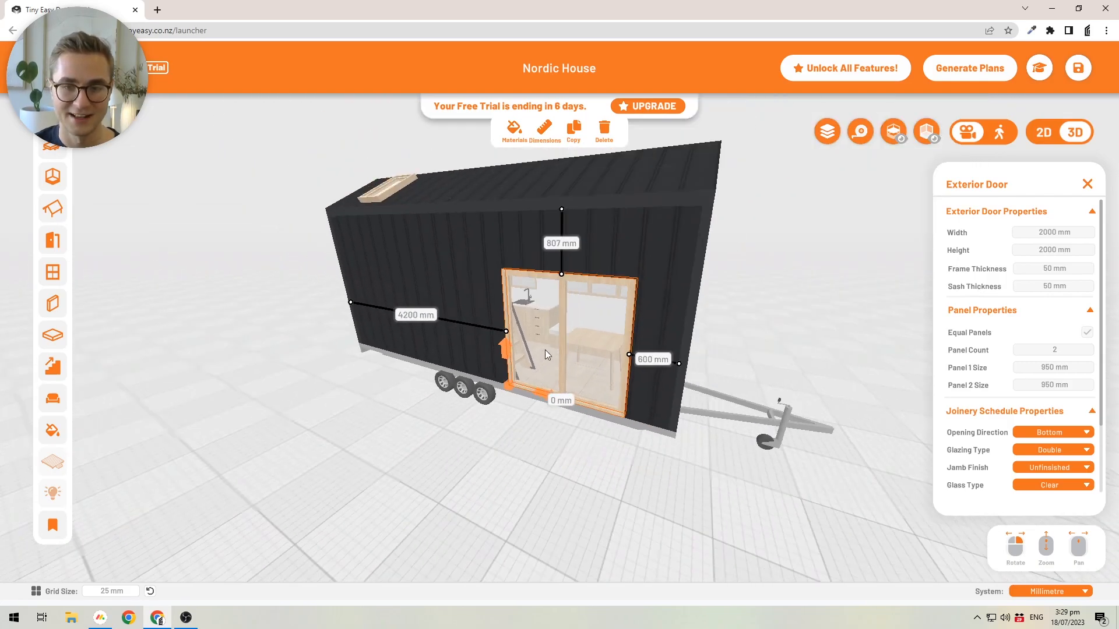
left_click_drag(613, 237, 568, 254)
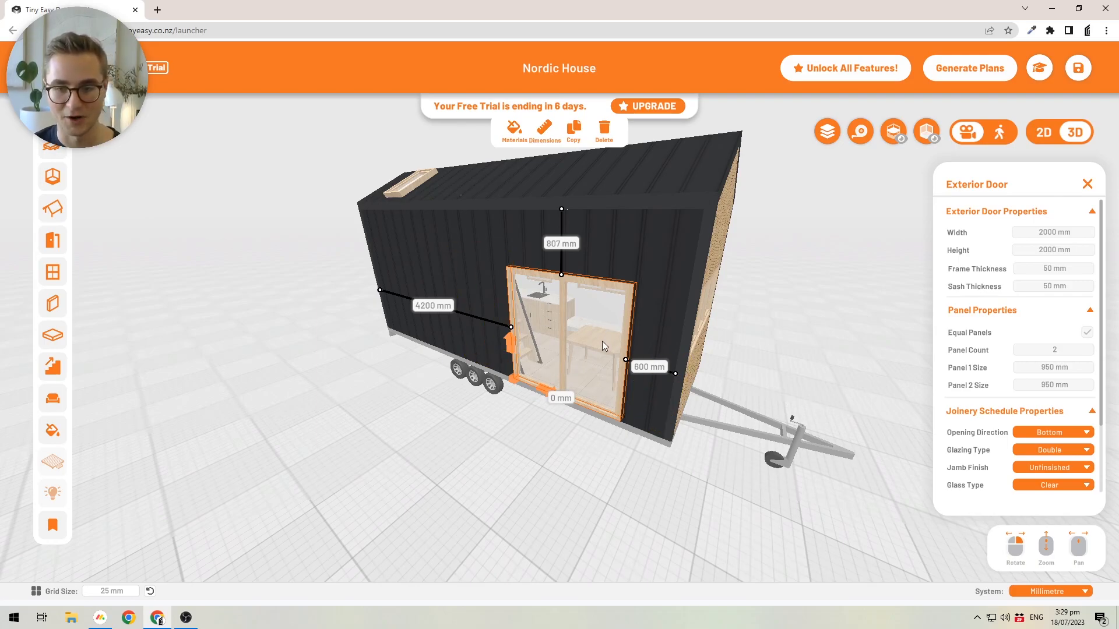
scroll(604, 346, "up", 2)
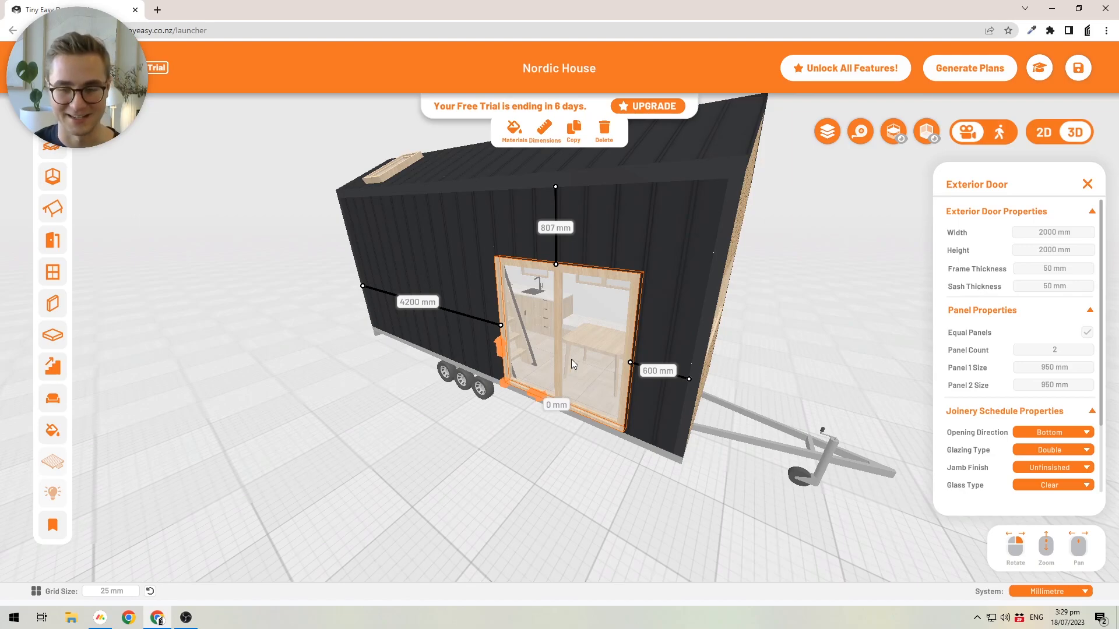
left_click_drag(578, 356, 632, 378)
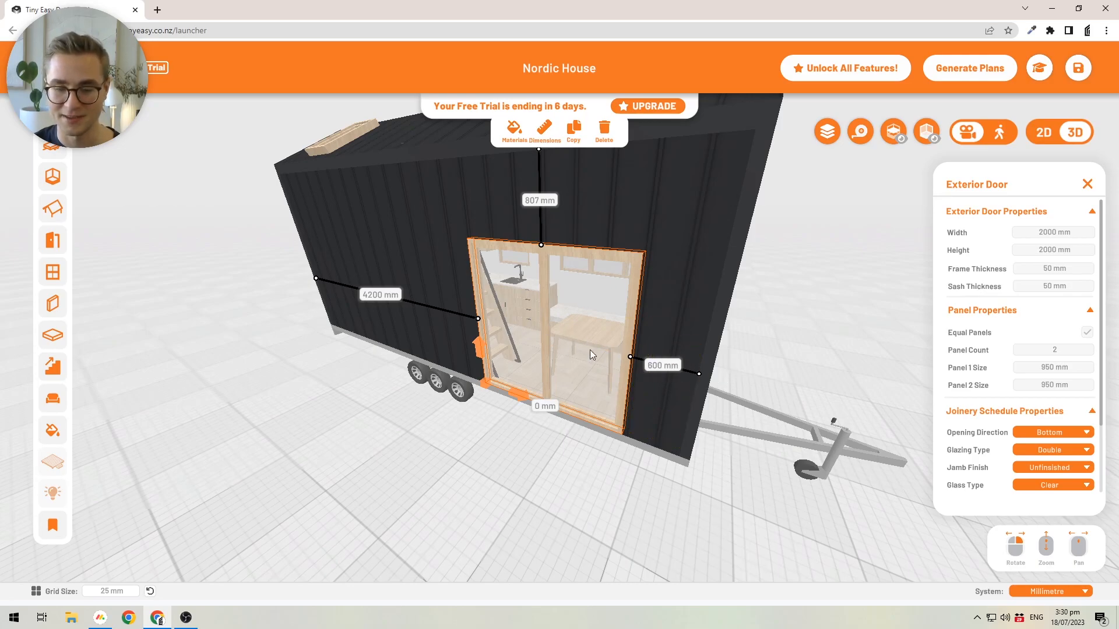
Set the exterior door's distance to the wall end nearest the trailer hitch to 1000 mm.
left_click(657, 368)
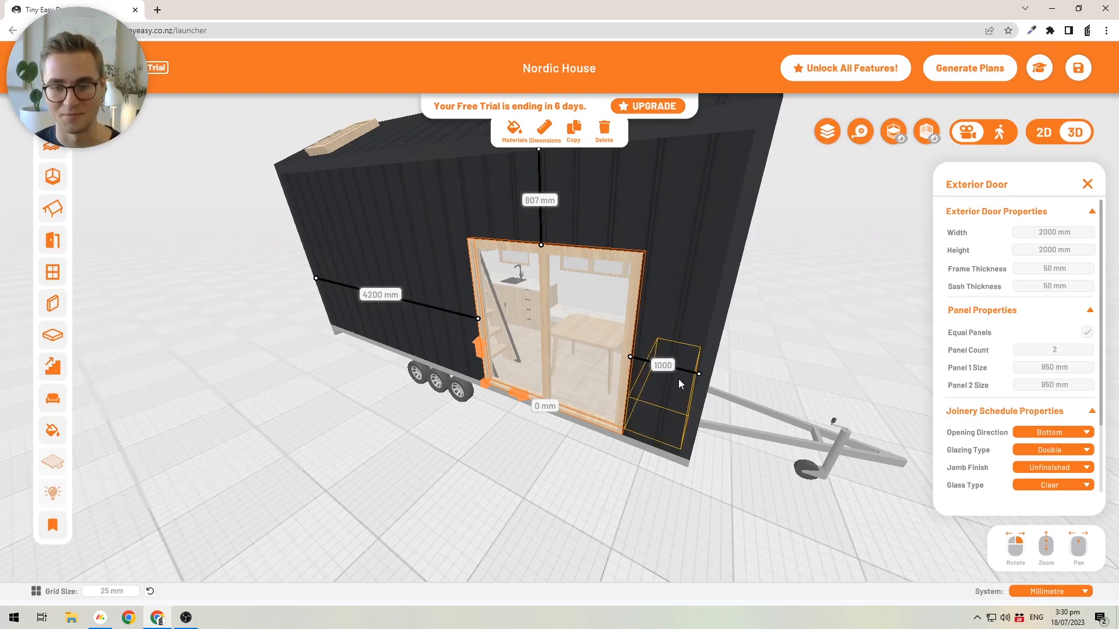
key("Return")
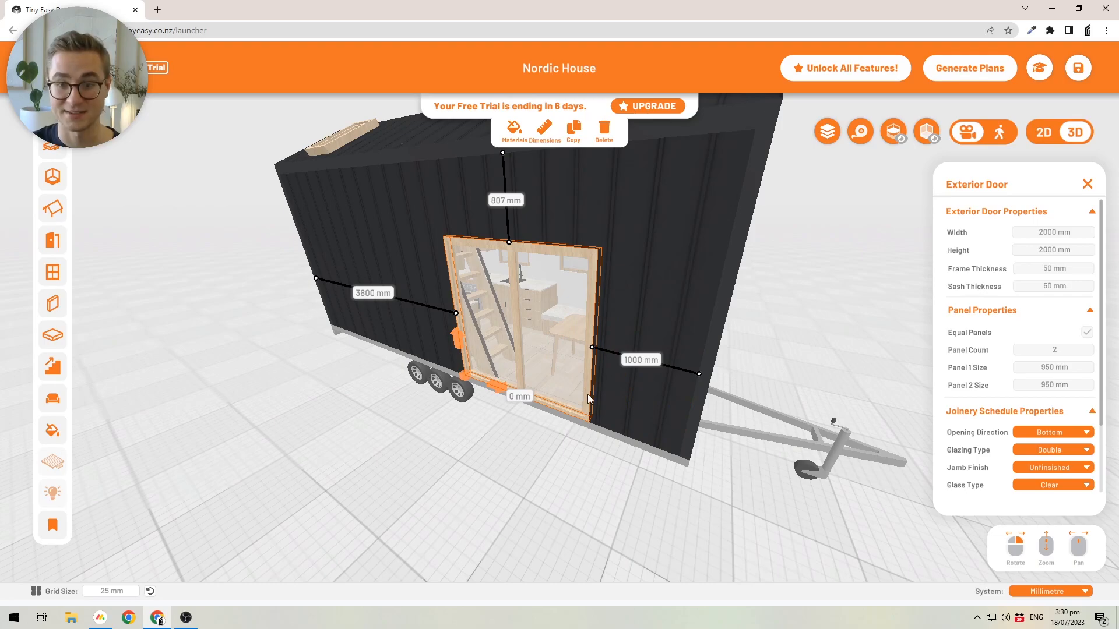
Move the door freely to about 125 mm above the floor and 925 mm from the hitch end, and set its floor offset to 0 mm.
left_click_drag(598, 438, 585, 396)
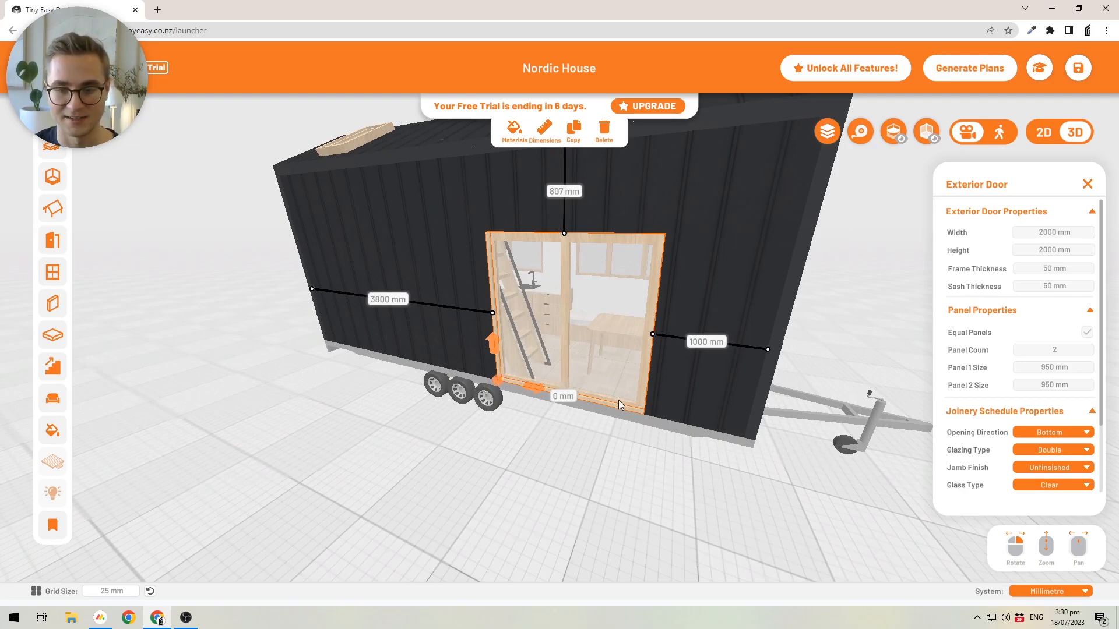
scroll(617, 399, "up", 3)
scroll(601, 419, "down", 5)
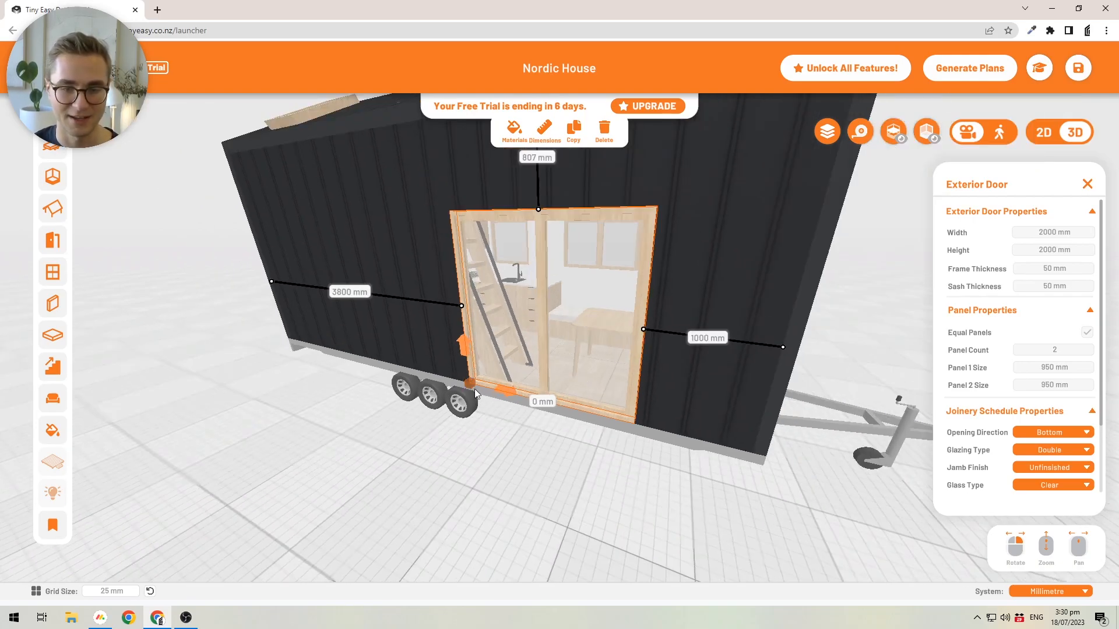
left_click_drag(471, 390, 474, 378)
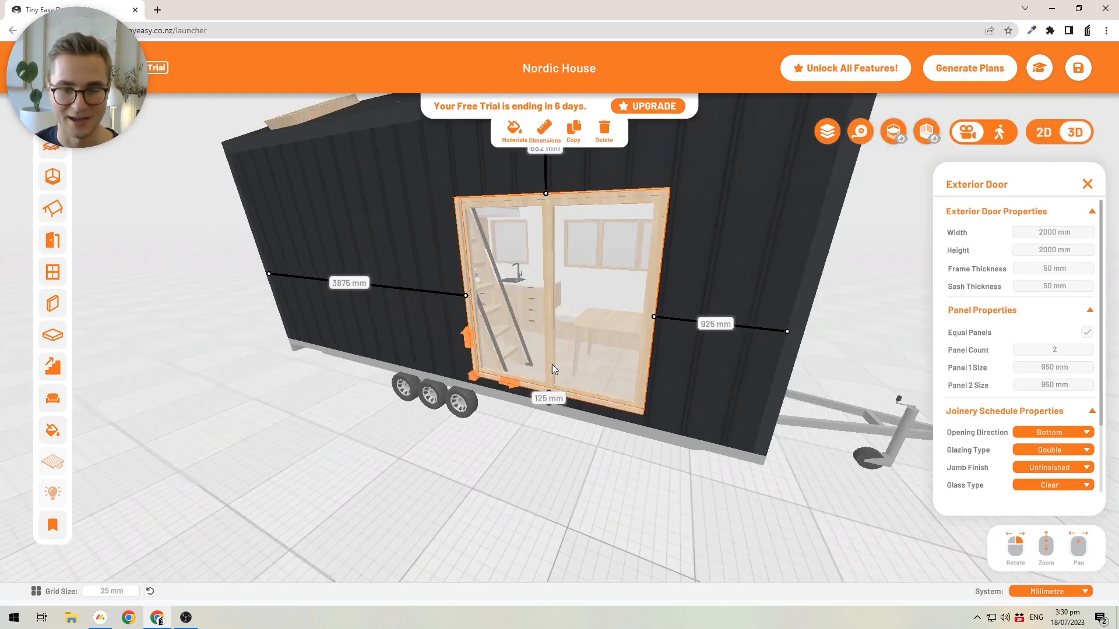
left_click(539, 399)
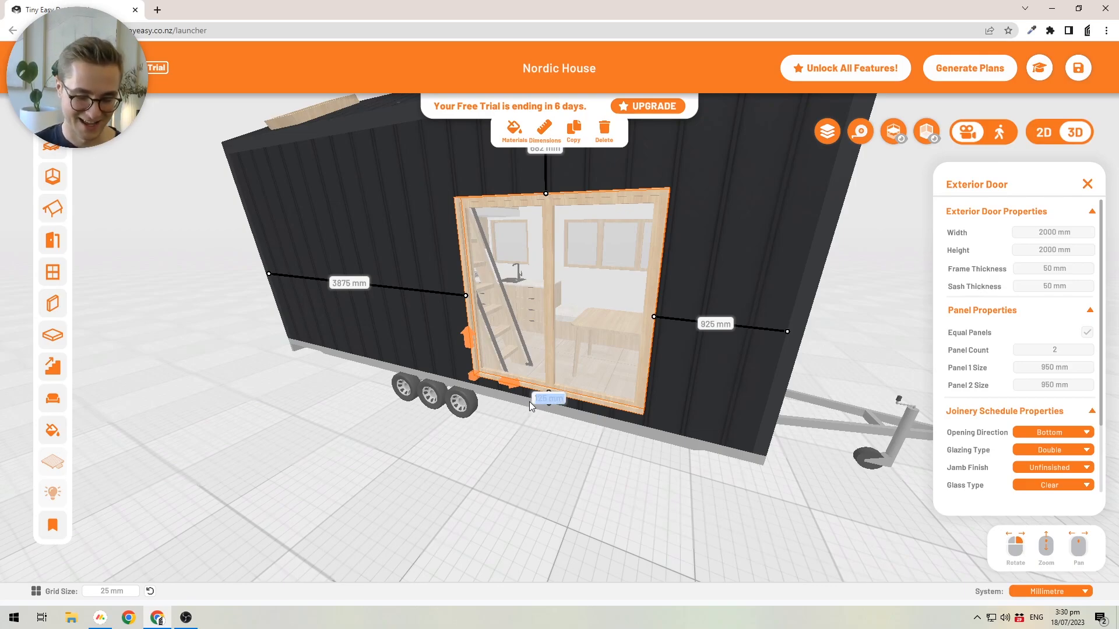
key("Return")
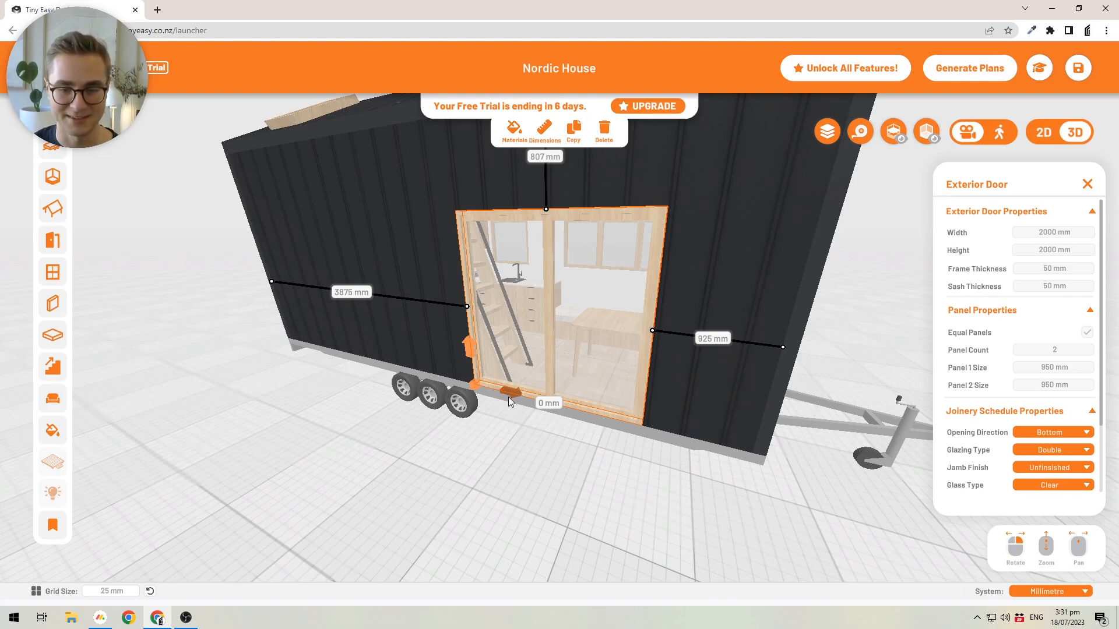
Slide the door horizontally back and forth along the wall, leaving it about 725 mm from the hitch end.
left_click_drag(516, 398, 359, 362)
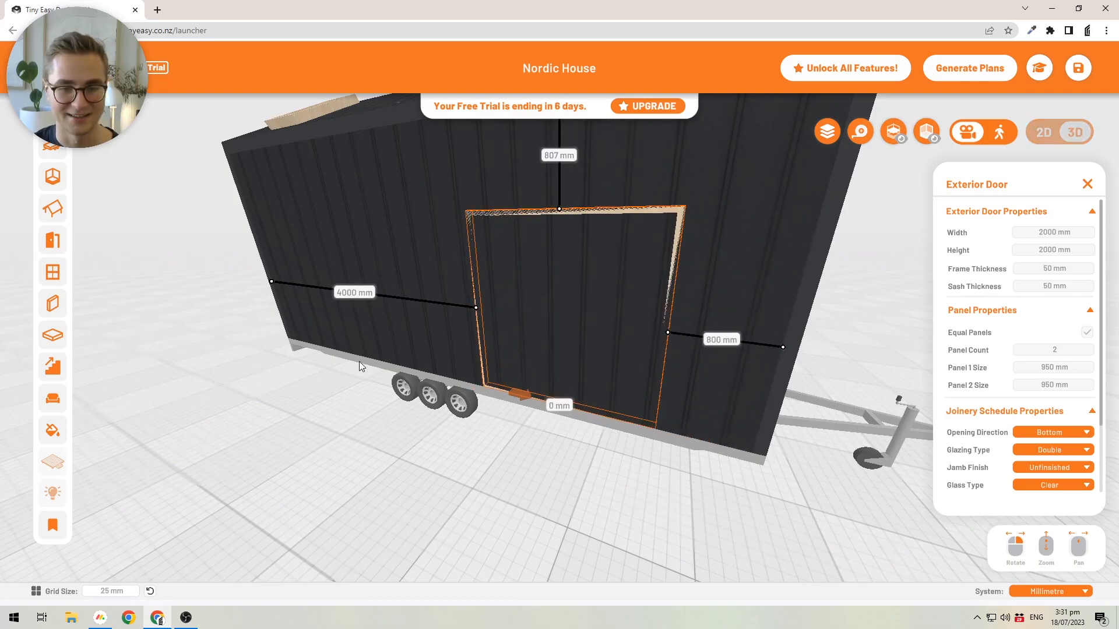
left_click_drag(635, 428, 419, 422)
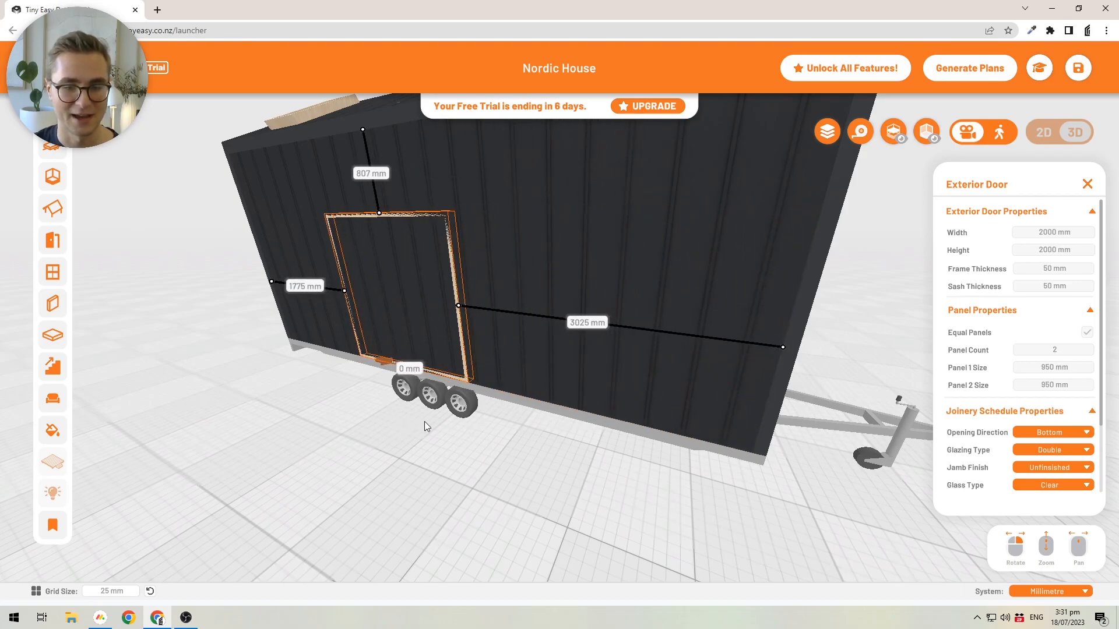
left_click_drag(593, 484, 479, 376)
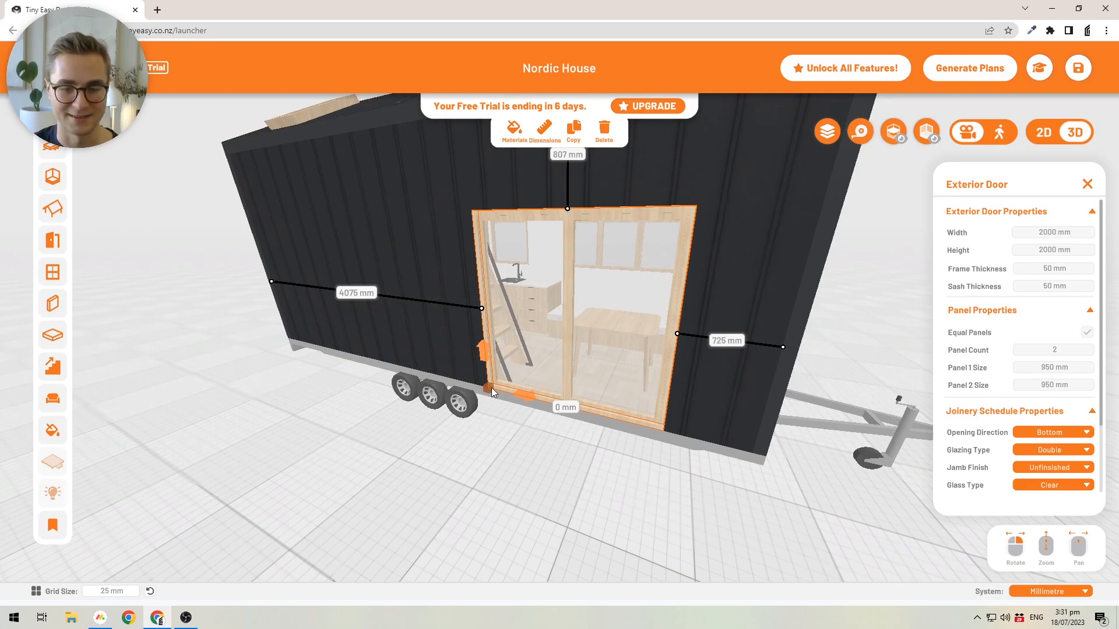
Raise the door freely off the floor at about 875 mm from the hitch end, and set its floor offset to 0 mm.
left_click_drag(489, 394, 478, 358)
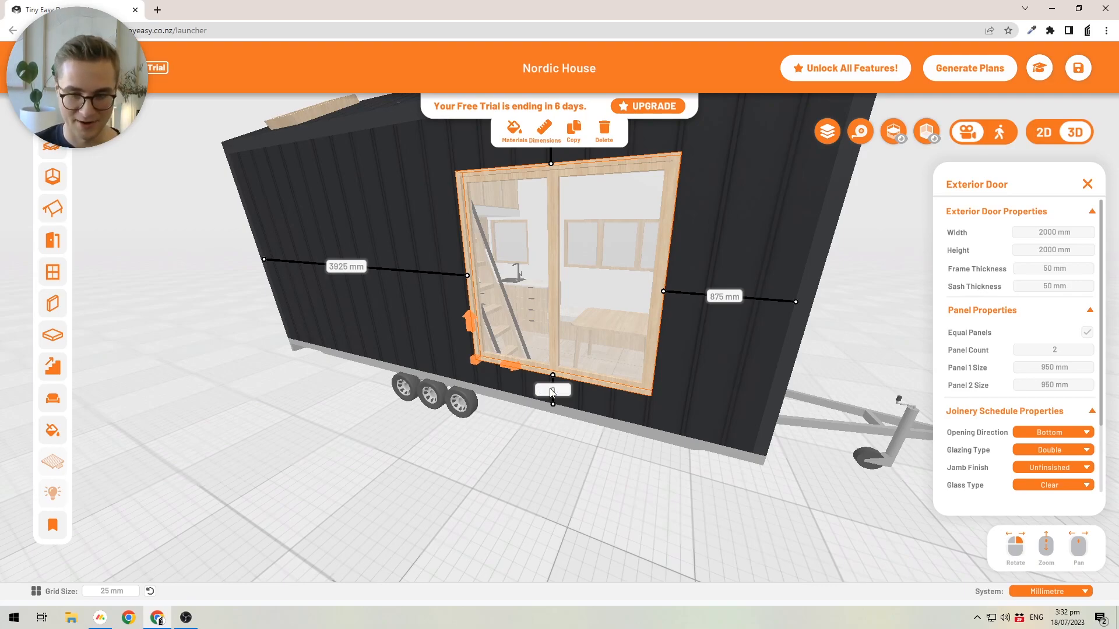
type("0")
key("Return")
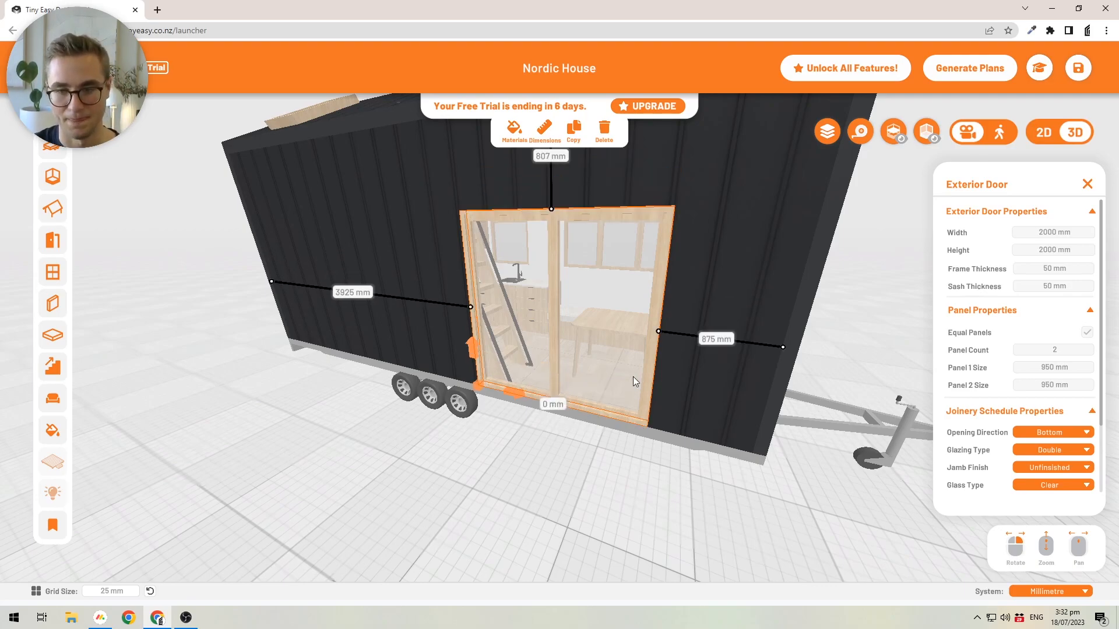
Set the door's distance to the wall end nearest the trailer hitch to 600 mm and inspect that corner.
scroll(574, 398, "up", 5)
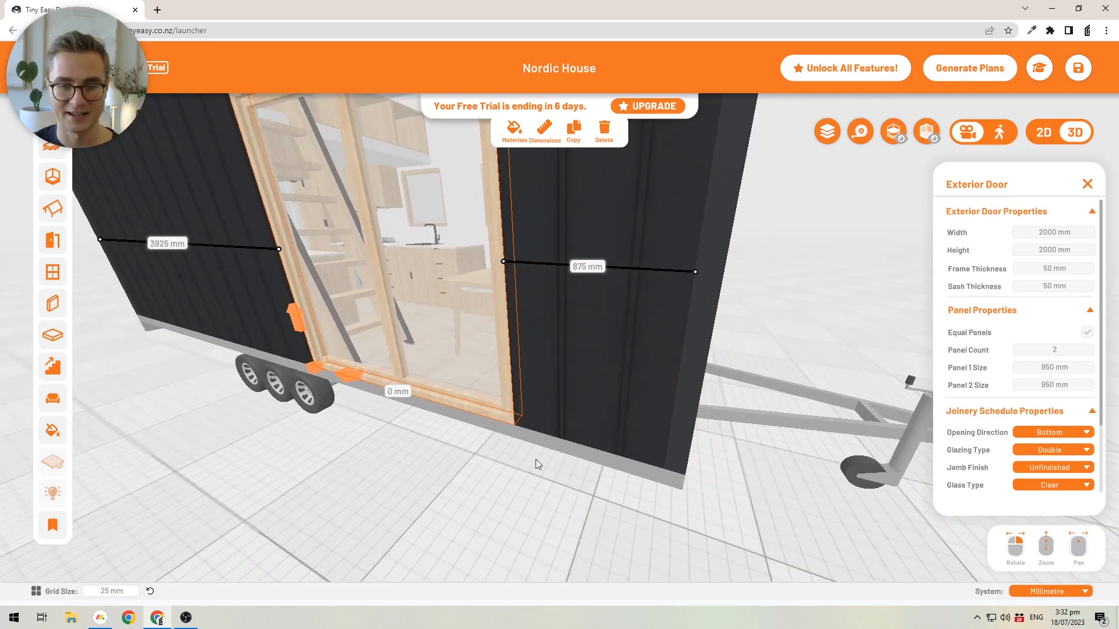
left_click_drag(524, 460, 615, 393)
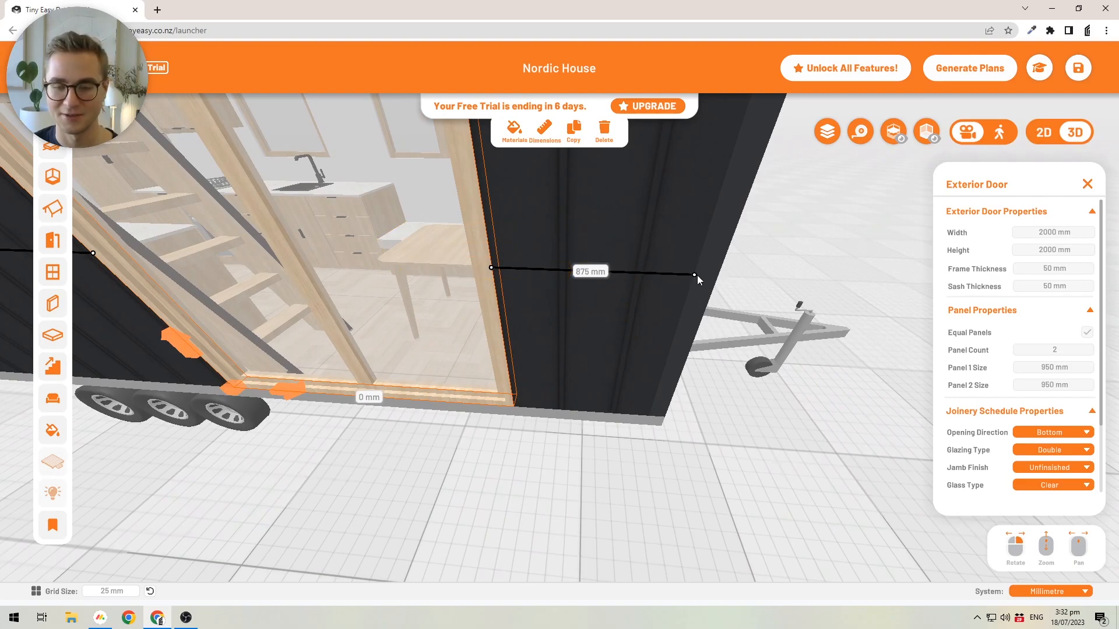
scroll(609, 291, "down", 2)
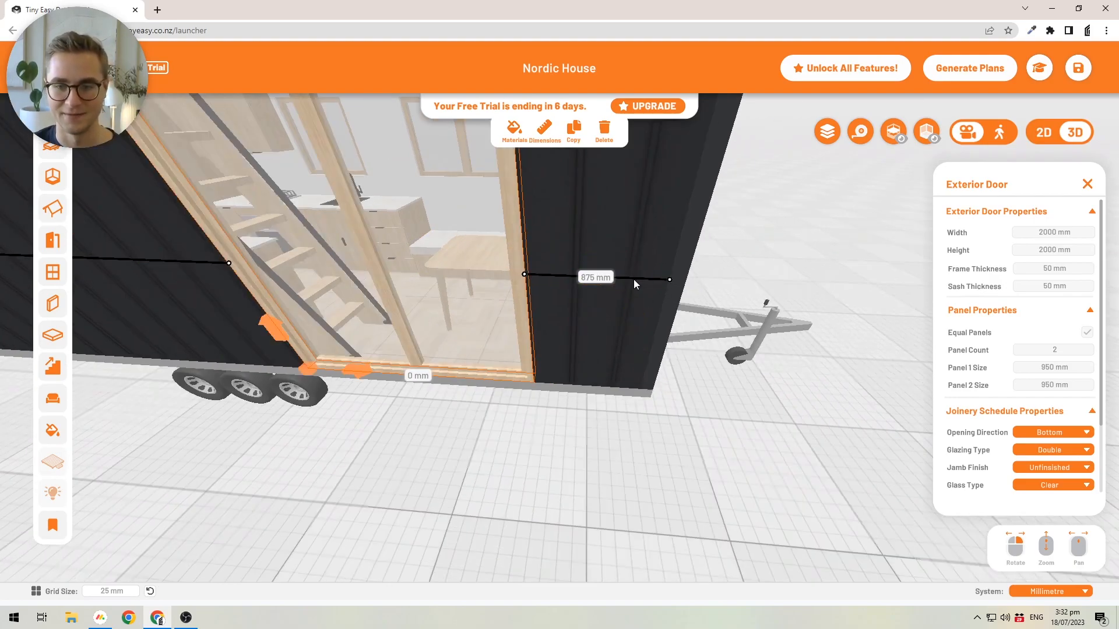
left_click_drag(625, 304, 577, 392)
scroll(577, 396, "up", 3)
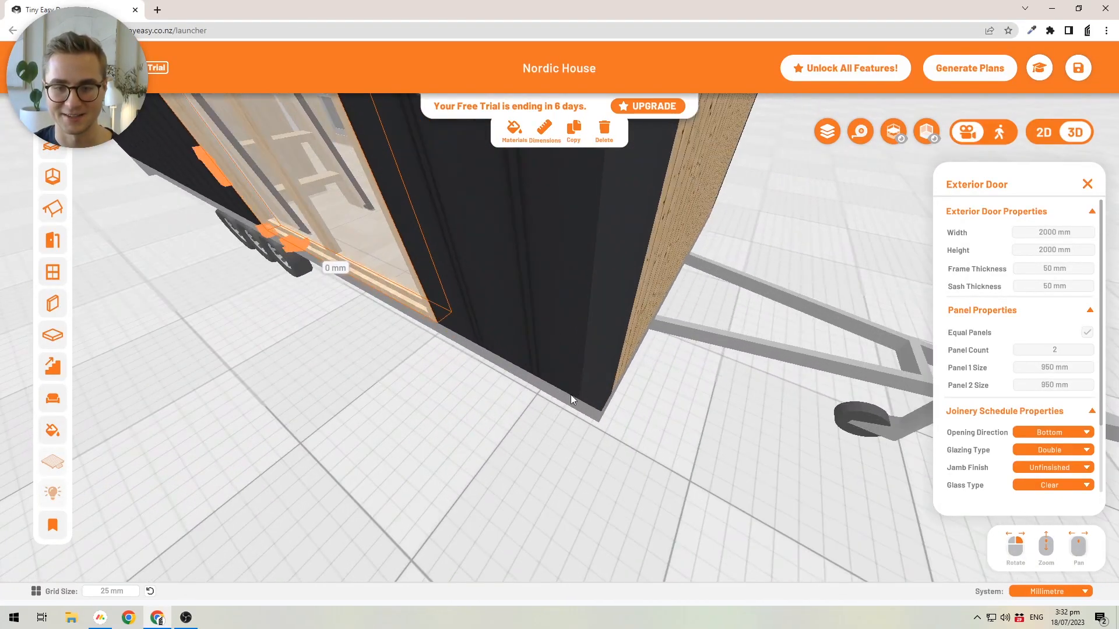
scroll(595, 396, "down", 3)
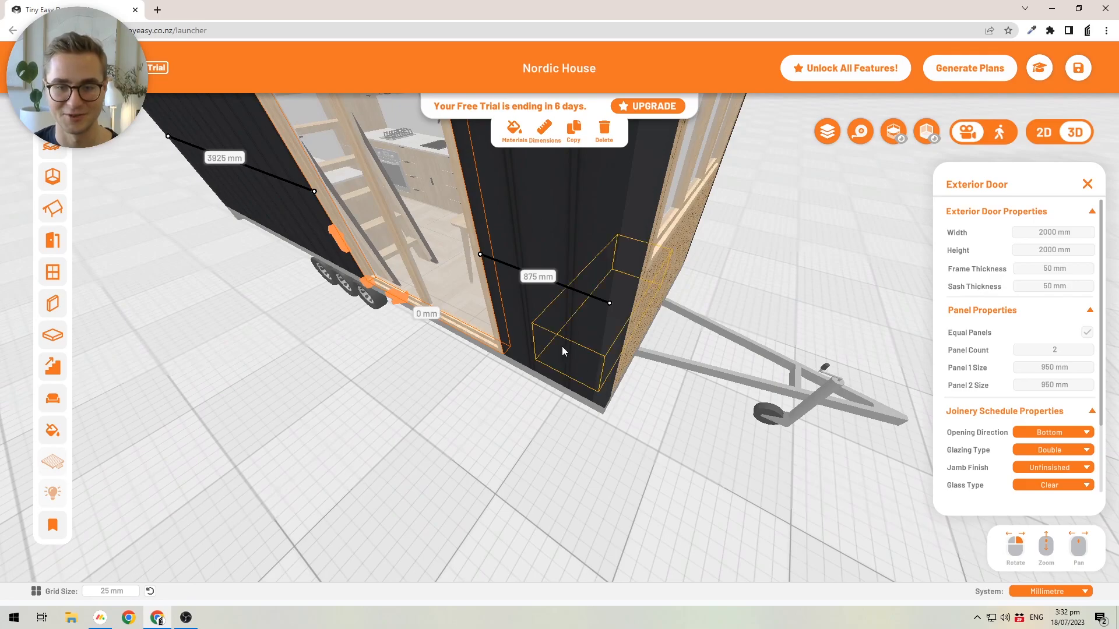
left_click_drag(592, 355, 606, 361)
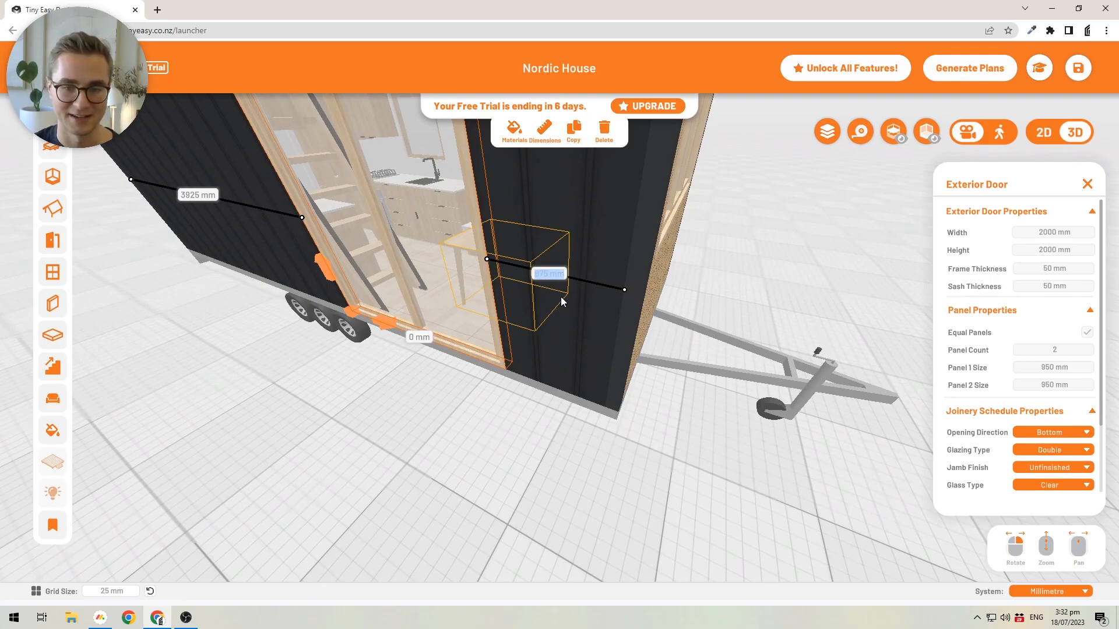
key("BackSpace")
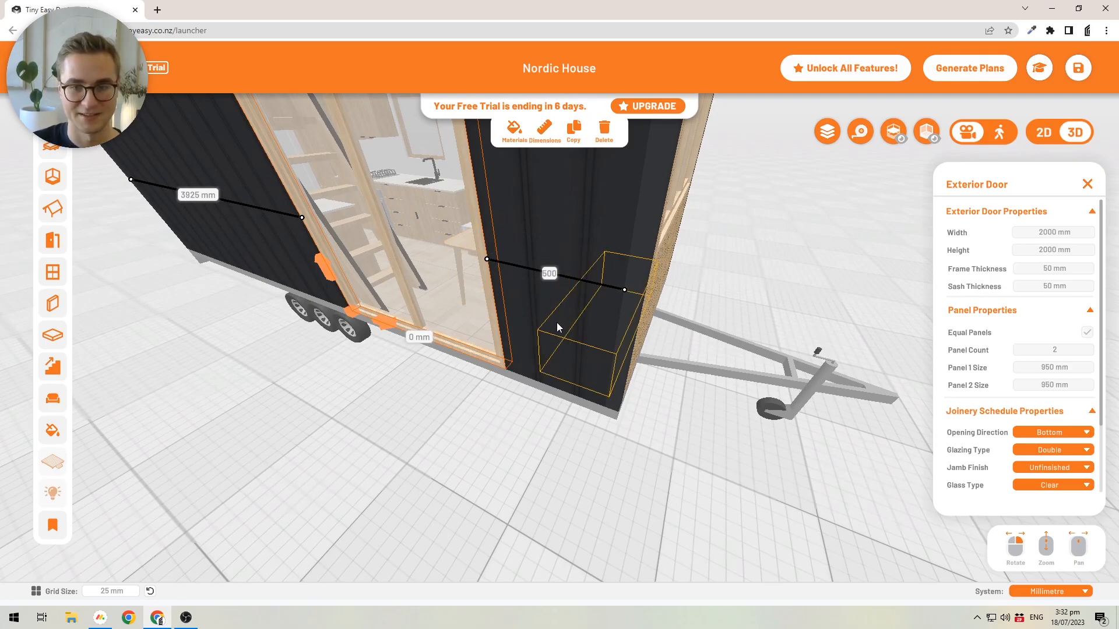
type("600")
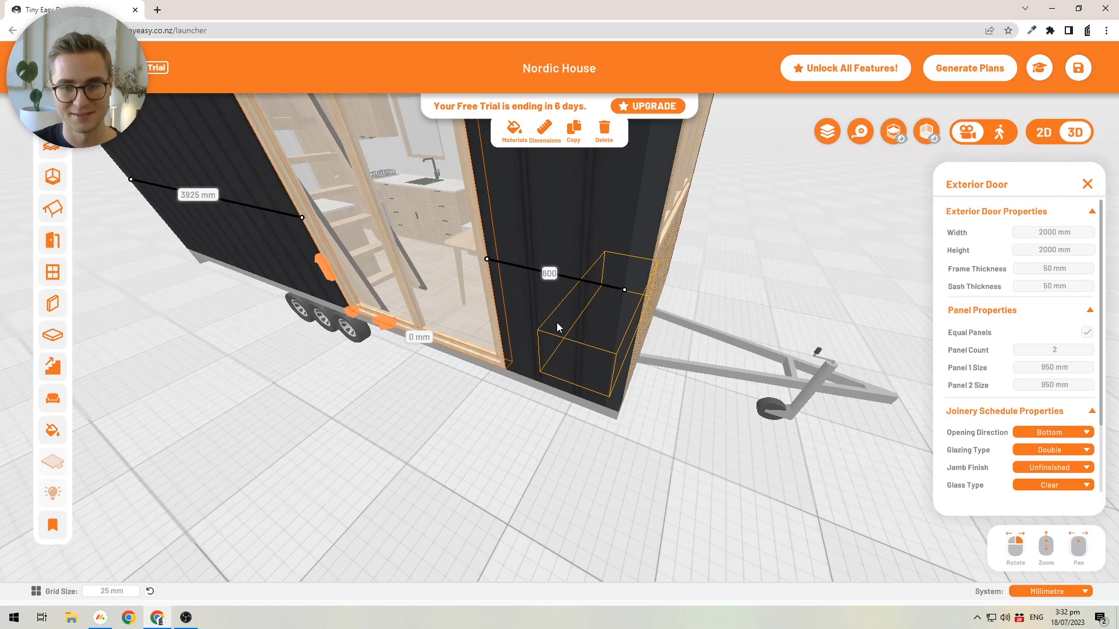
key("Return")
scroll(630, 432, "up", 2)
mouse_move(609, 432)
right_mouse_down()
mouse_move(586, 423)
mouse_move(591, 431)
right_mouse_up()
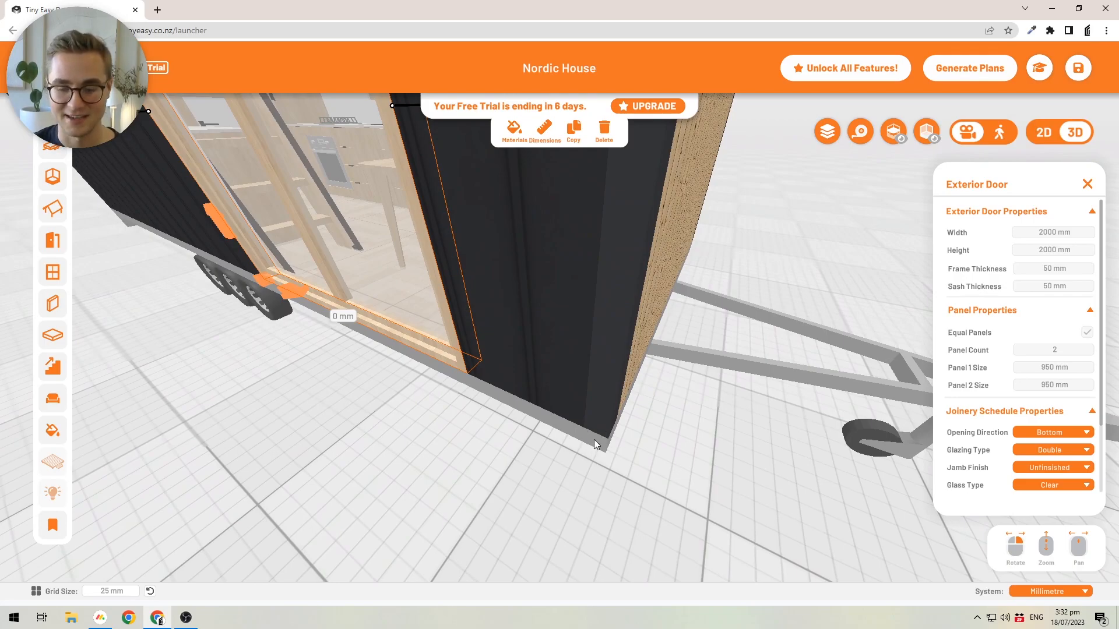
scroll(591, 423, "down", 2)
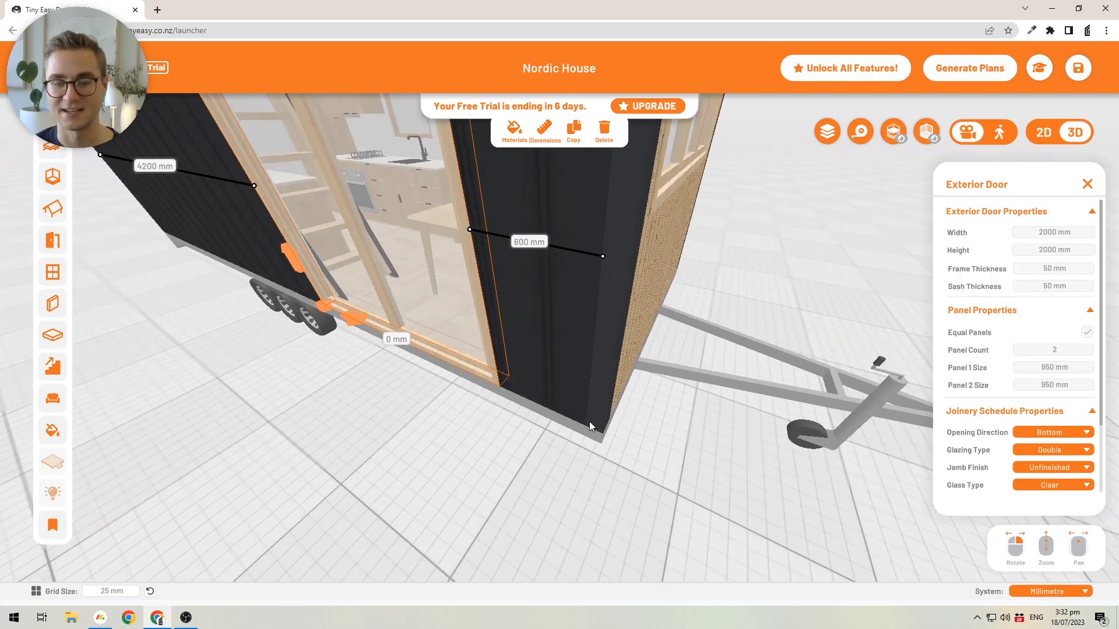
Deselect the exterior door and hide the near walls and roof to expose the house interior.
scroll(590, 422, "down", 3)
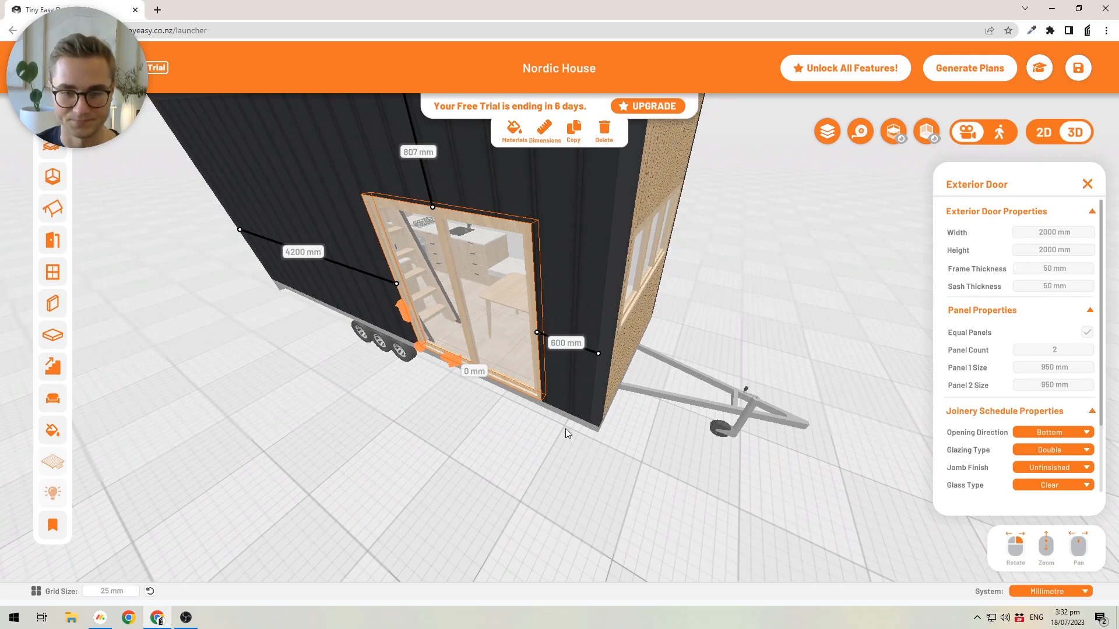
left_click_drag(566, 429, 613, 451)
left_click_drag(467, 421, 515, 442)
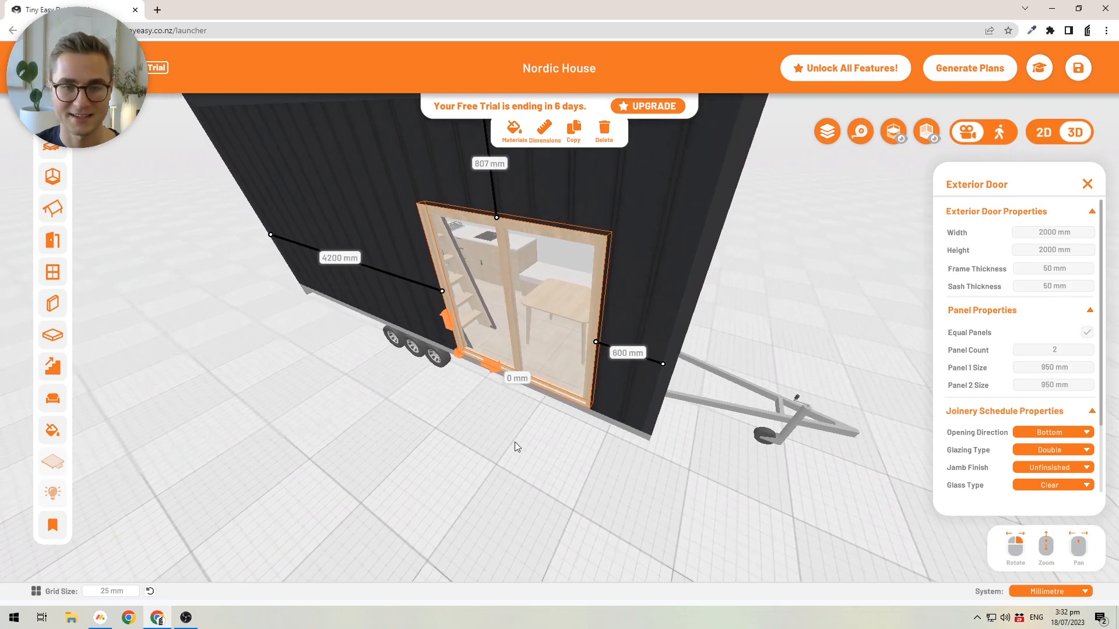
scroll(548, 442, "down", 4)
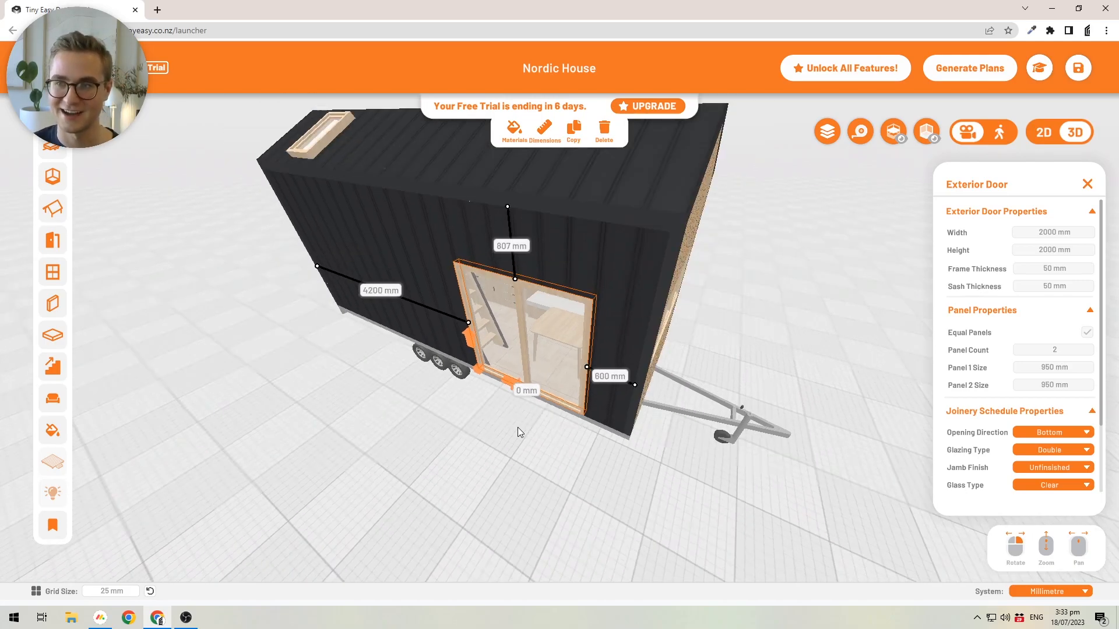
left_click(514, 431)
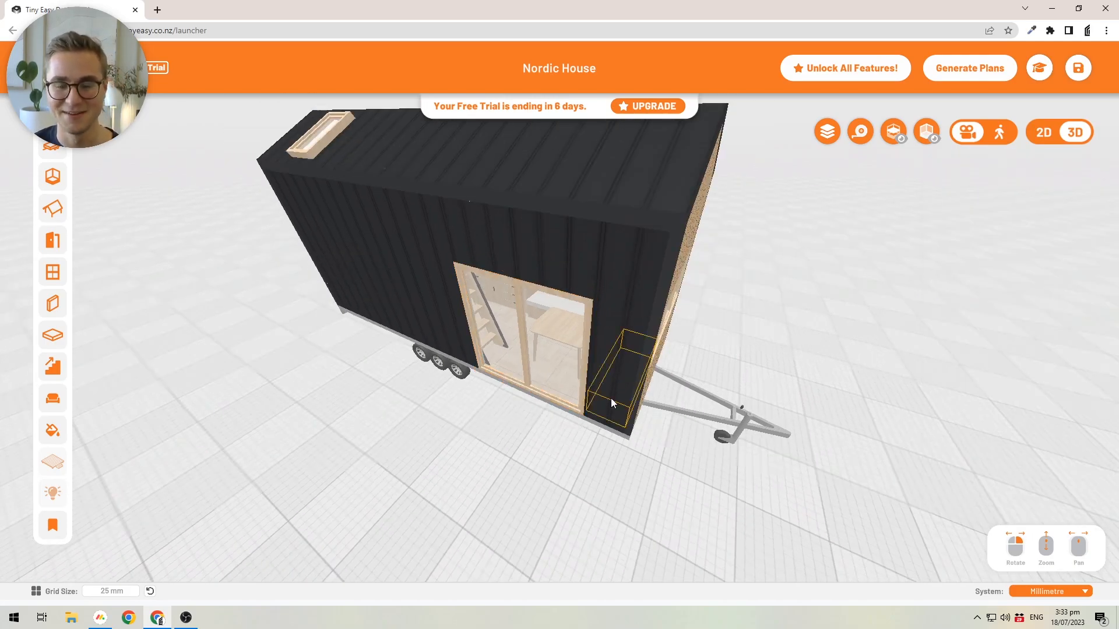
left_click(928, 135)
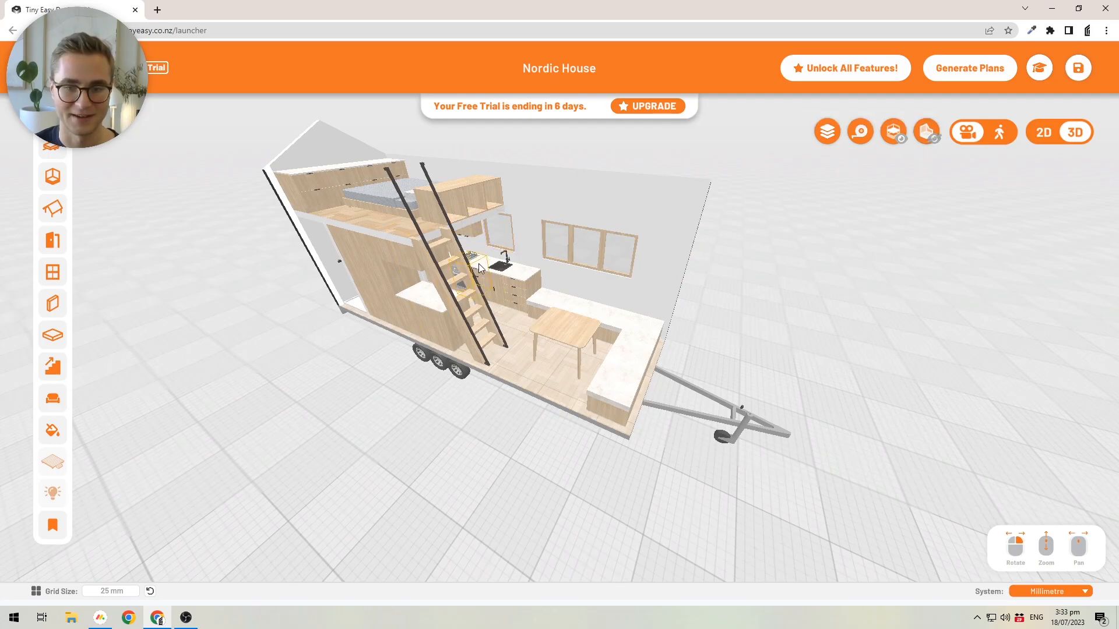
Set the small dining table's distance to the bench at the hitch end to 400 mm.
scroll(509, 278, "up", 2)
scroll(510, 278, "up", 2)
scroll(482, 273, "up", 2)
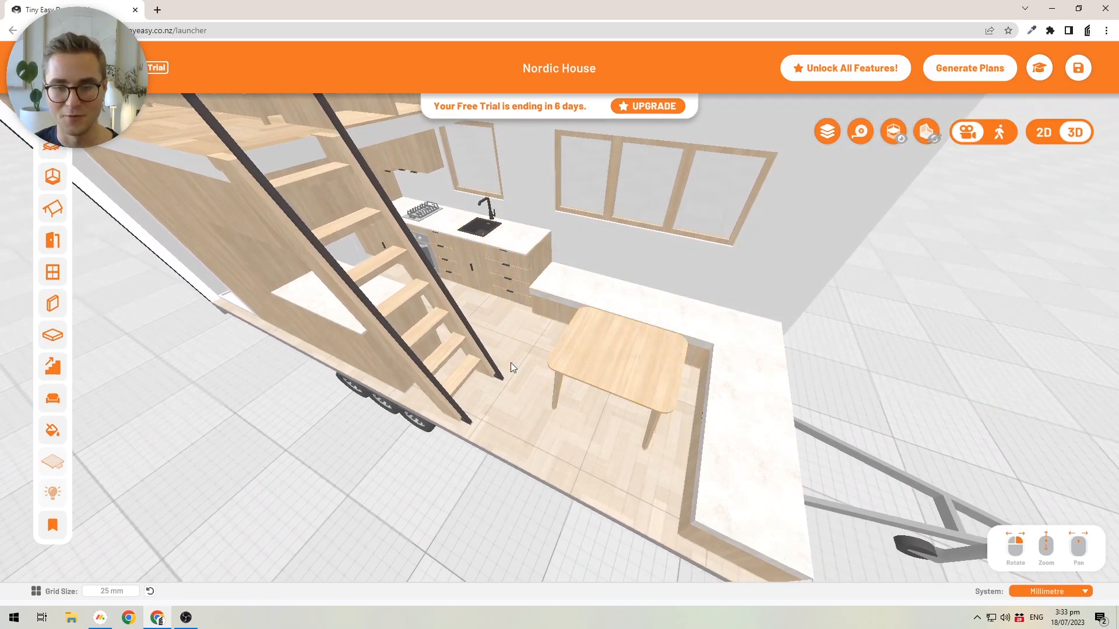
scroll(602, 360, "down", 2)
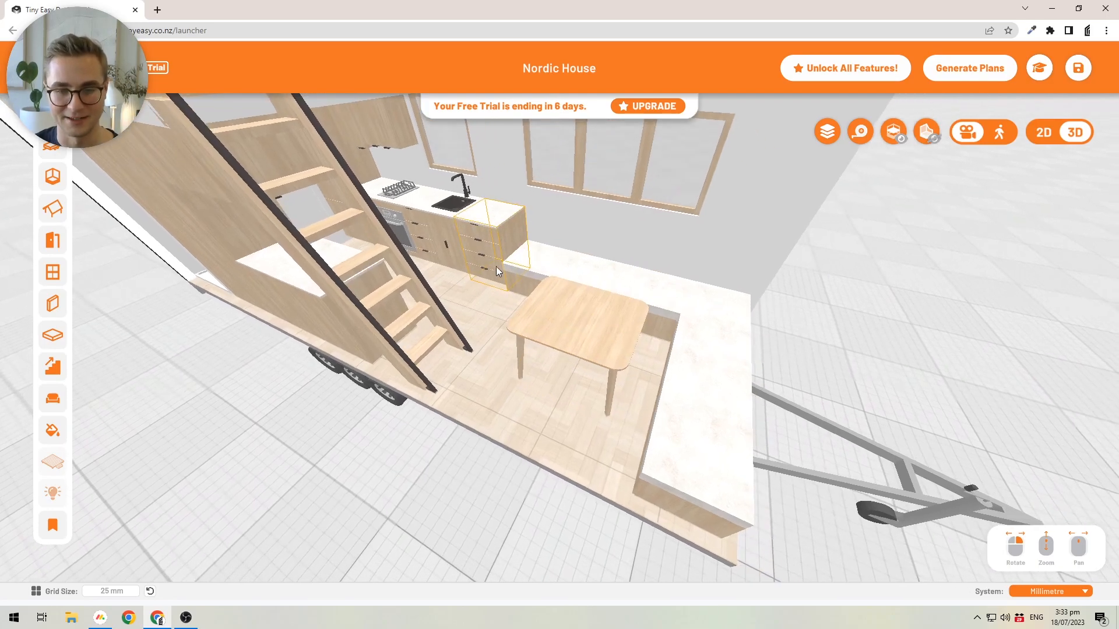
left_click(579, 331)
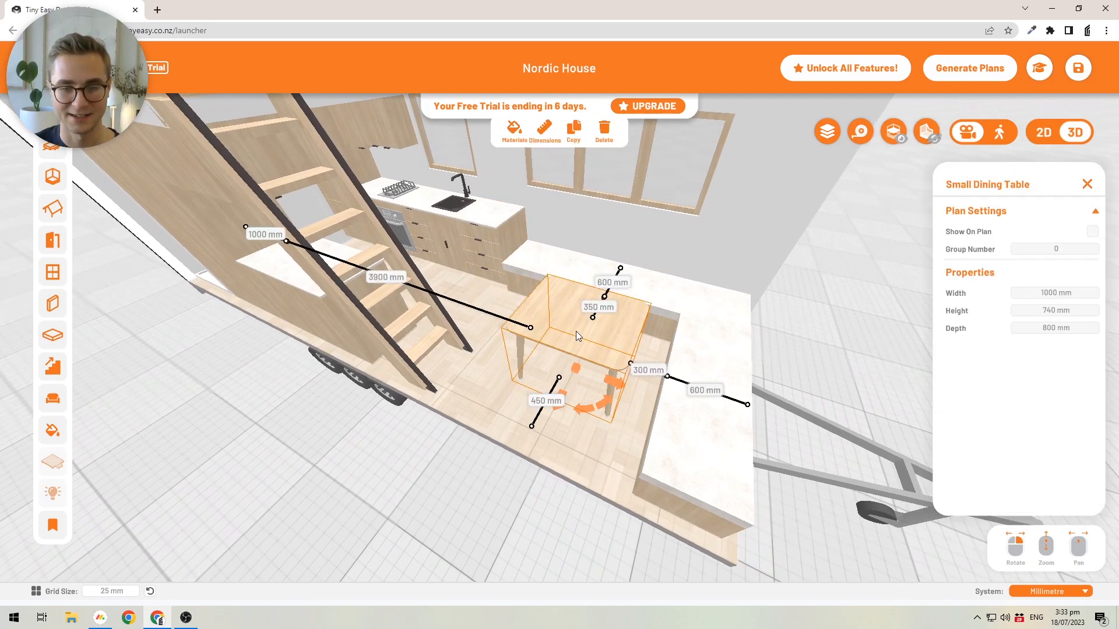
right_click_drag(569, 349, 666, 319)
scroll(598, 331, "up", 3)
right_click_drag(598, 332, 644, 338)
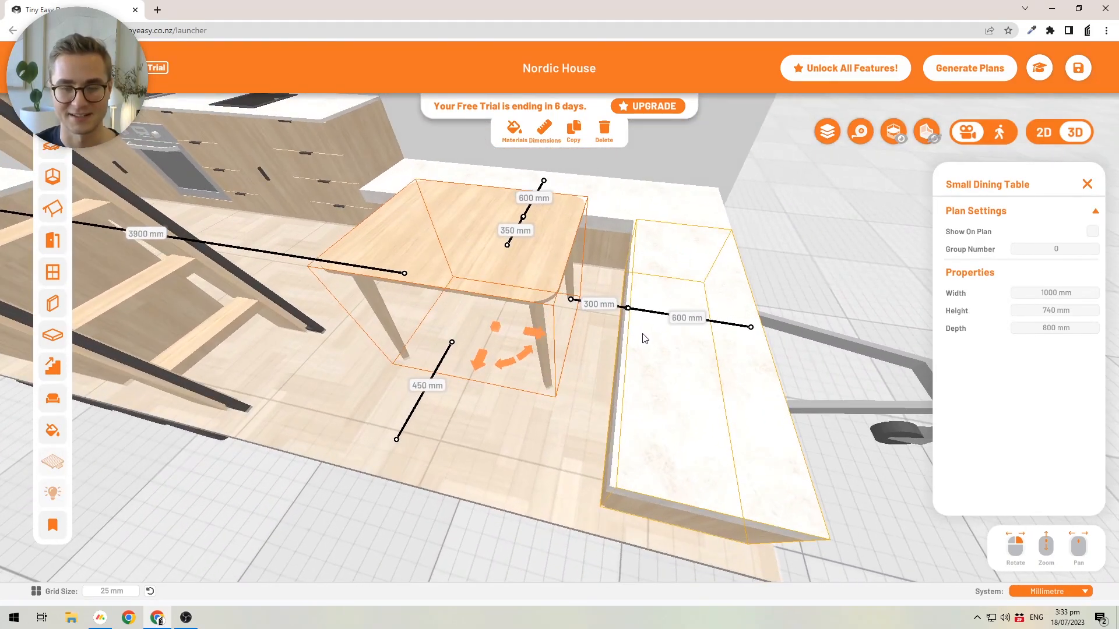
left_click(600, 305)
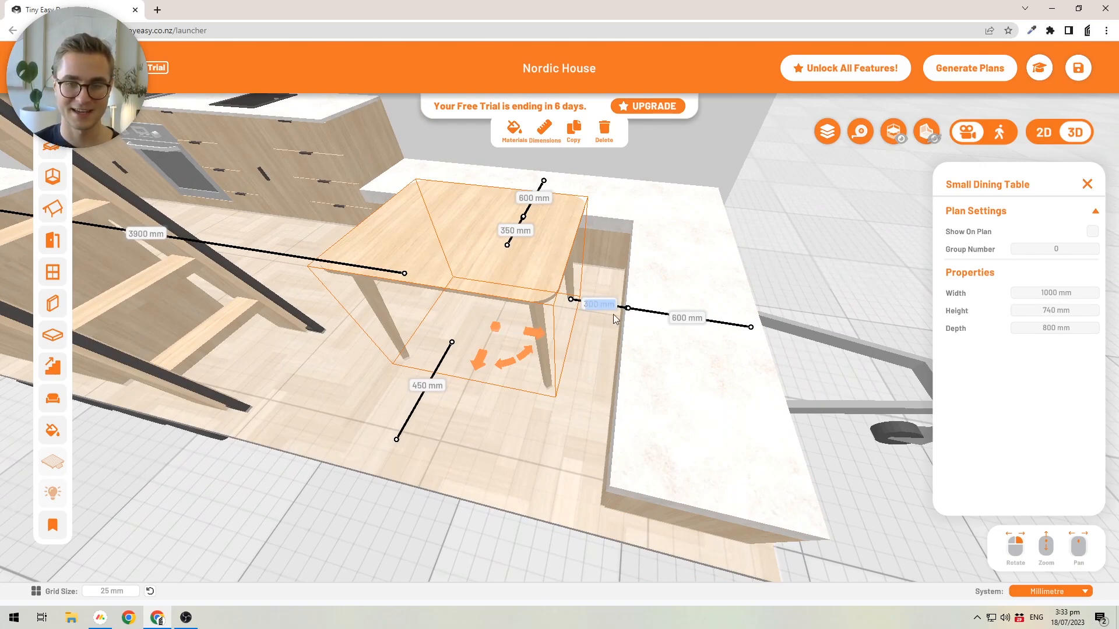
type("400")
key("Return")
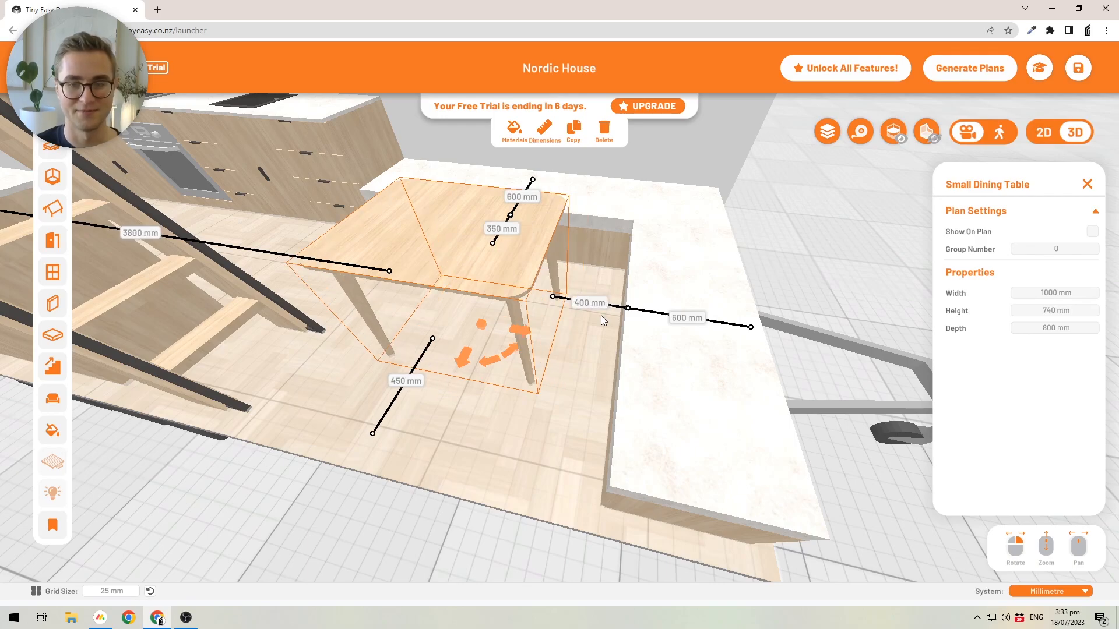
Move the 4 drawer cabinet beside the sink freely to about 225 mm from the wall behind it and 250 mm from the sink cabinet.
scroll(581, 335, "down", 6)
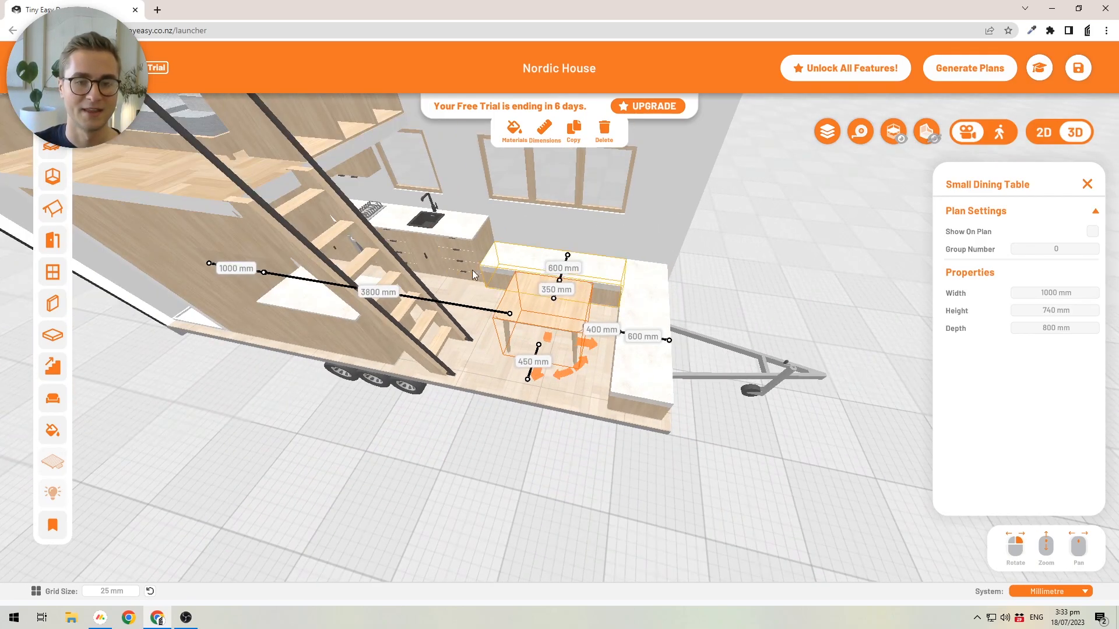
middle_click_drag(499, 281, 540, 319)
scroll(491, 252, "up", 3)
scroll(492, 257, "up", 2)
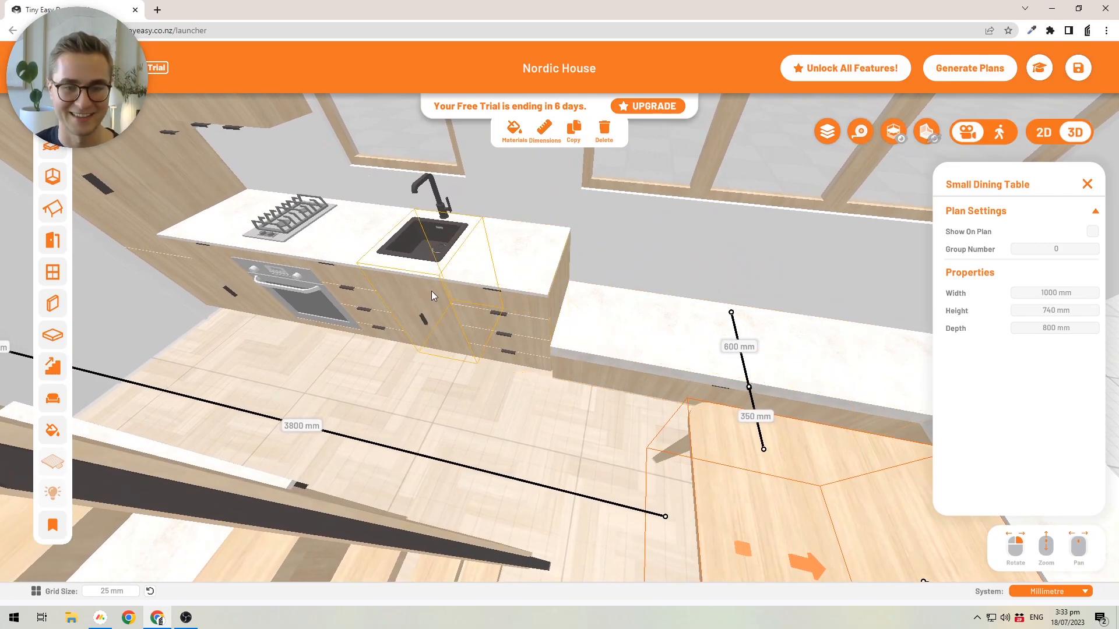
right_click_drag(429, 290, 553, 349)
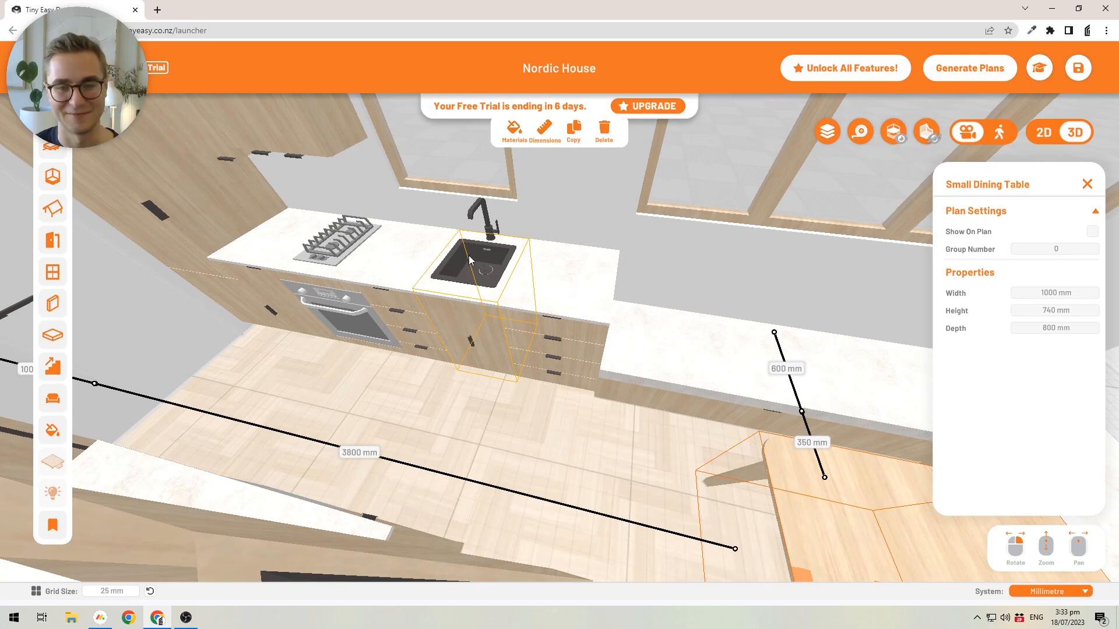
left_click(572, 338)
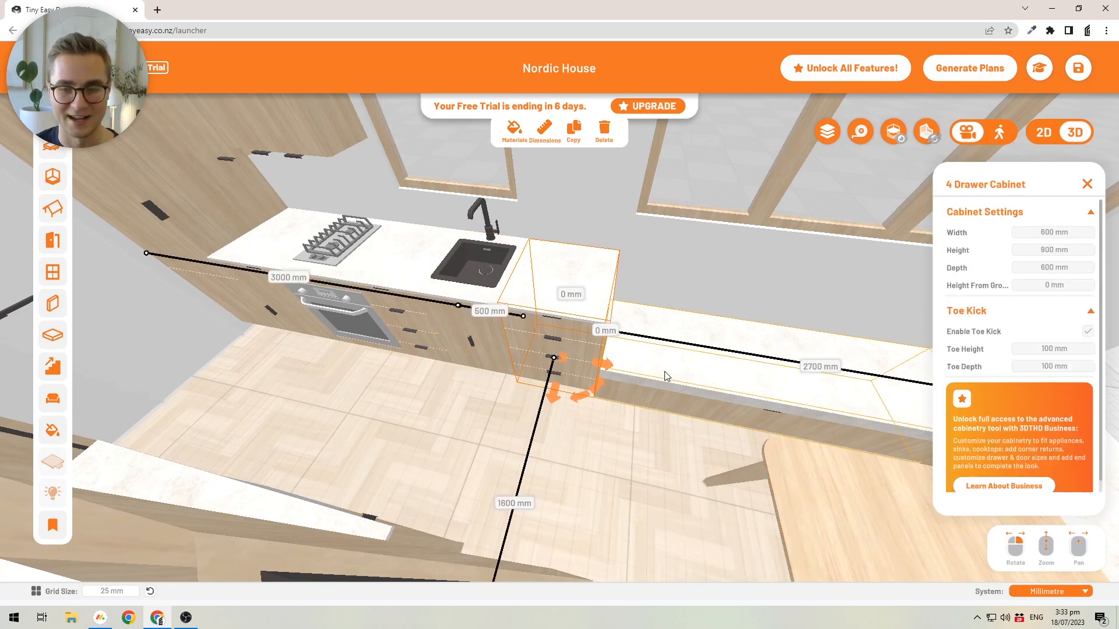
left_click_drag(563, 359, 587, 391)
right_click_drag(665, 412, 639, 404)
middle_click_drag(639, 403, 604, 384)
right_click_drag(595, 382, 541, 375)
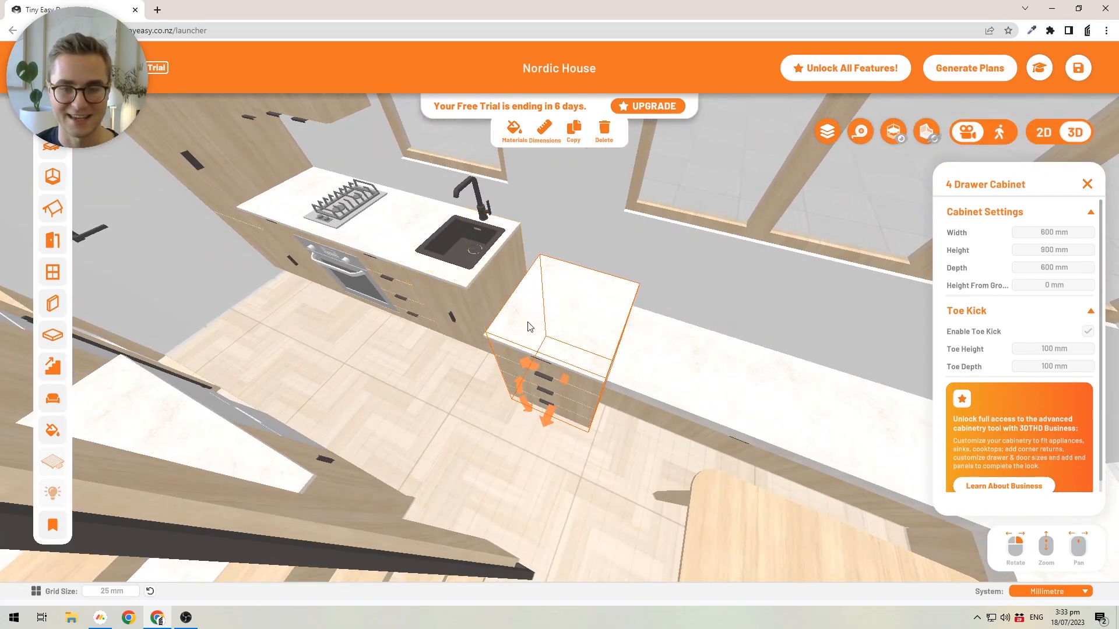
left_click(489, 389)
left_click(577, 338)
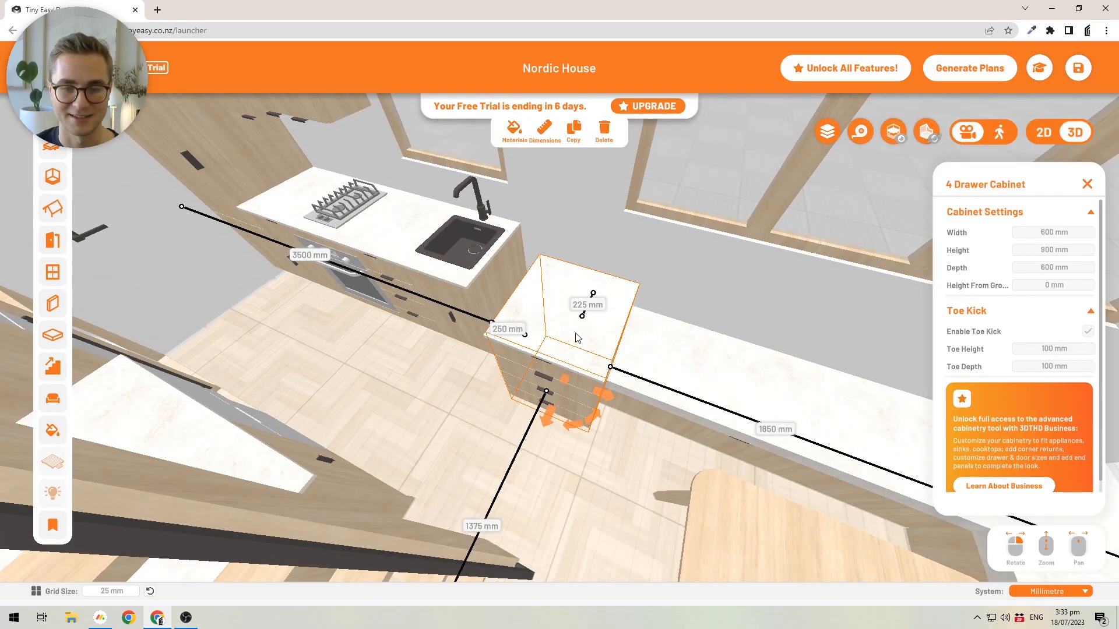
Set the drawer cabinet's distances to the wall behind it and to the sink cabinet to 0 mm, and deselect it.
left_click(586, 305)
type("0")
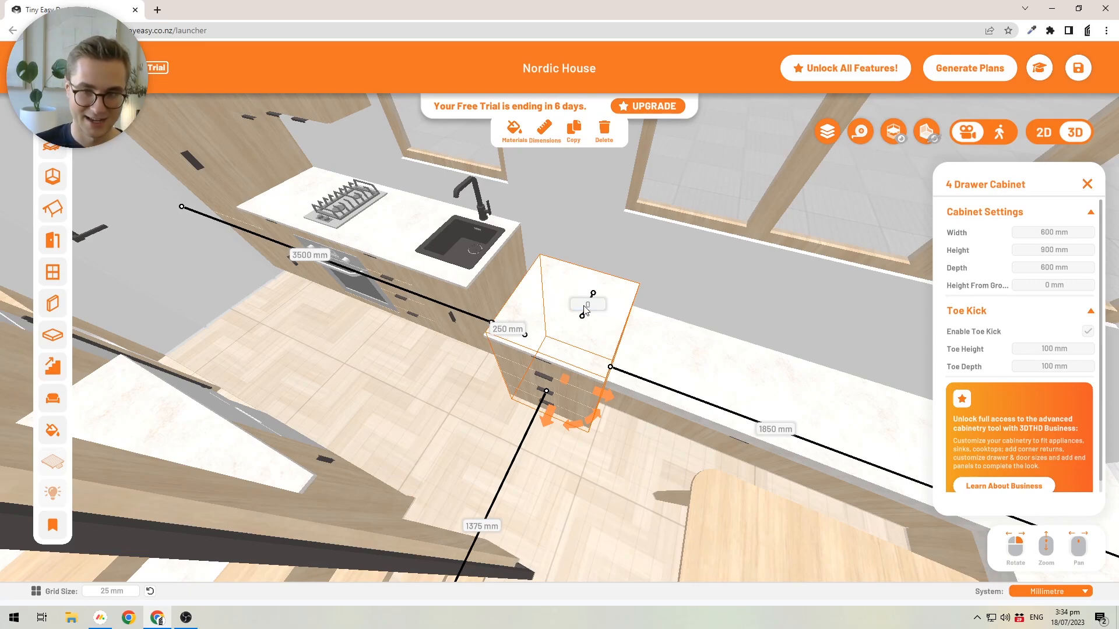
key("Return")
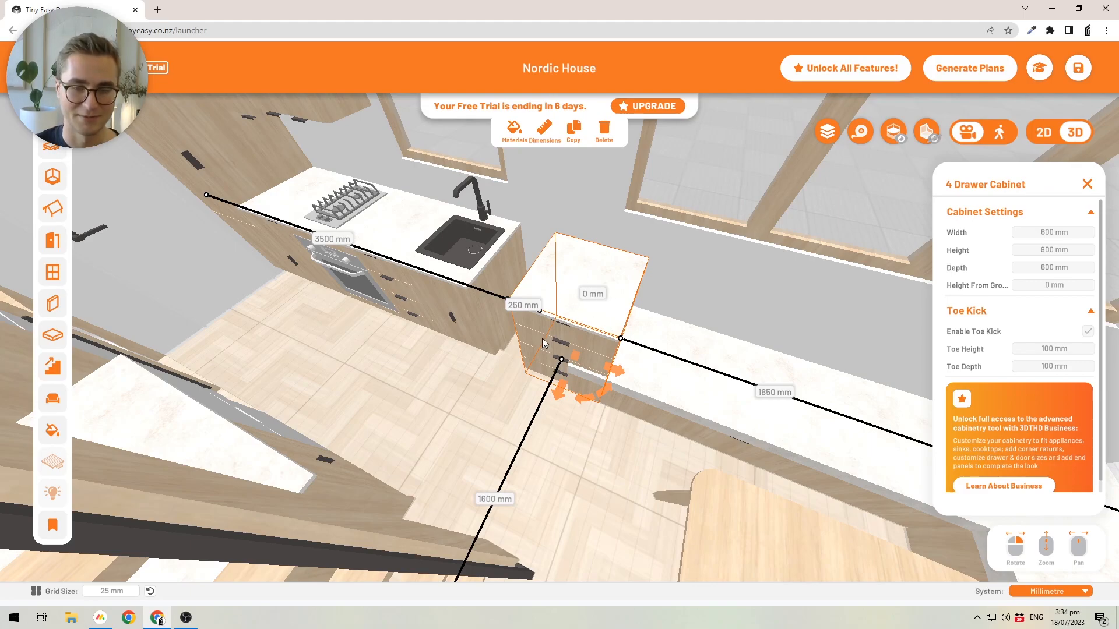
scroll(519, 345, "up", 5)
middle_click_drag(669, 403, 634, 410)
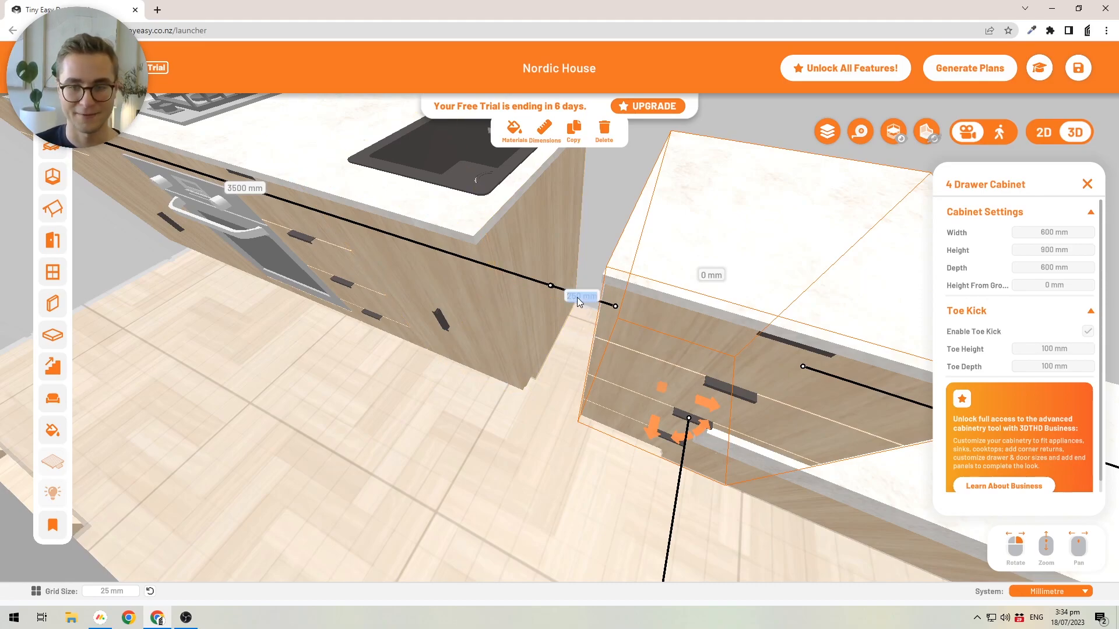
type("500")
key("Return")
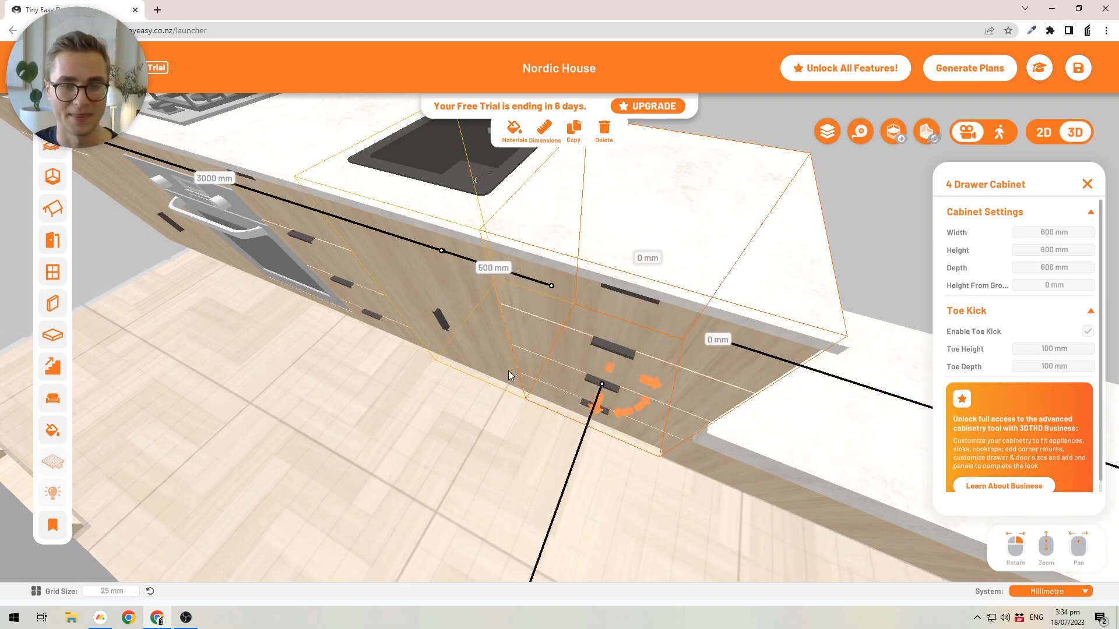
scroll(492, 368, "down", 8)
right_click_drag(521, 360, 566, 363)
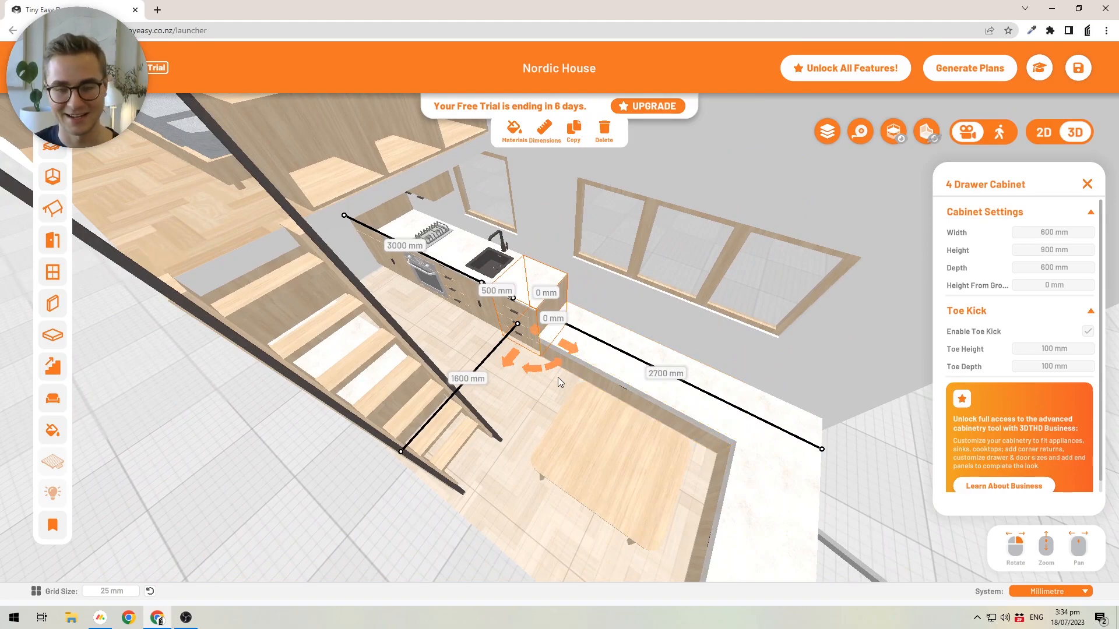
left_click(523, 398)
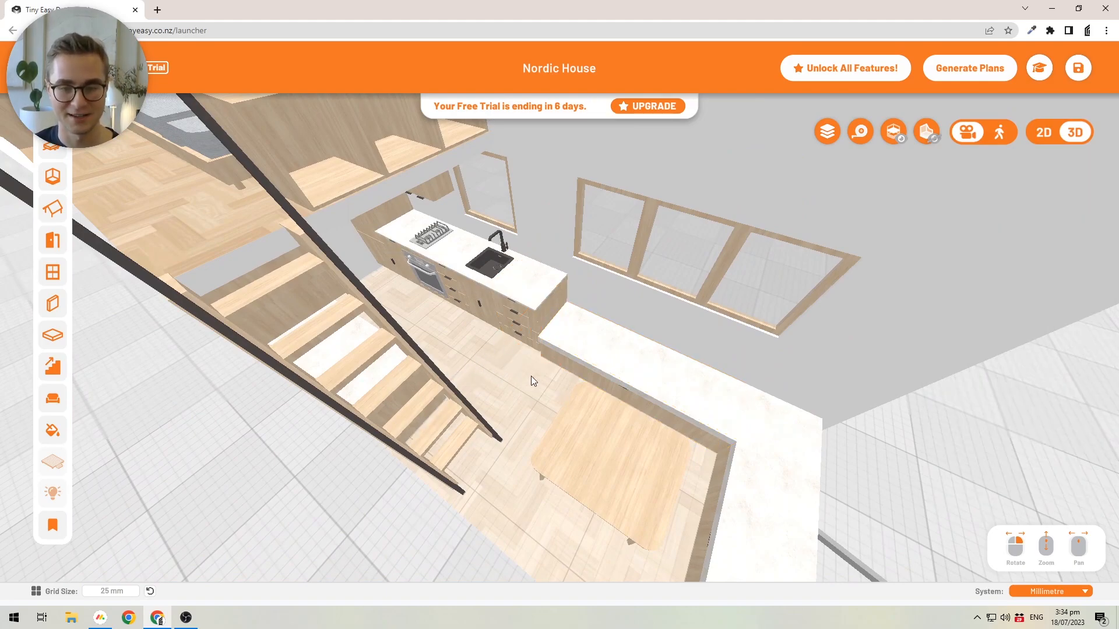
Move the drawer cabinet freely to about 25 mm from the wall behind it and 75 mm from the sink cabinet.
left_click(527, 331)
mouse_move(538, 334)
left_mouse_down()
mouse_move(530, 349)
mouse_move(537, 339)
left_mouse_up()
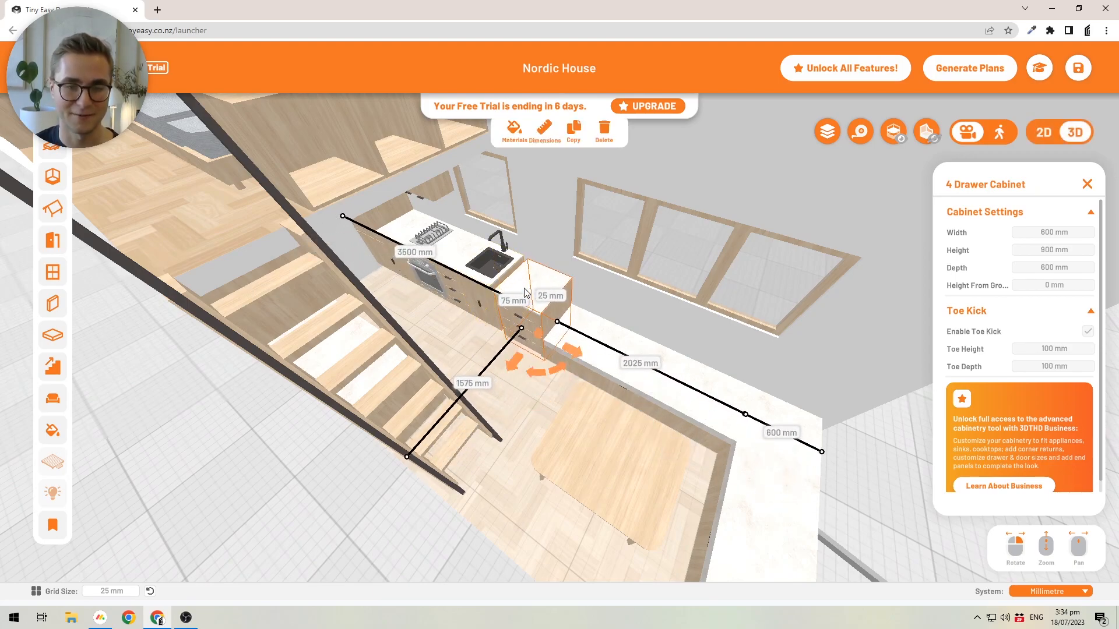
scroll(553, 323, "up", 1)
scroll(544, 343, "up", 1)
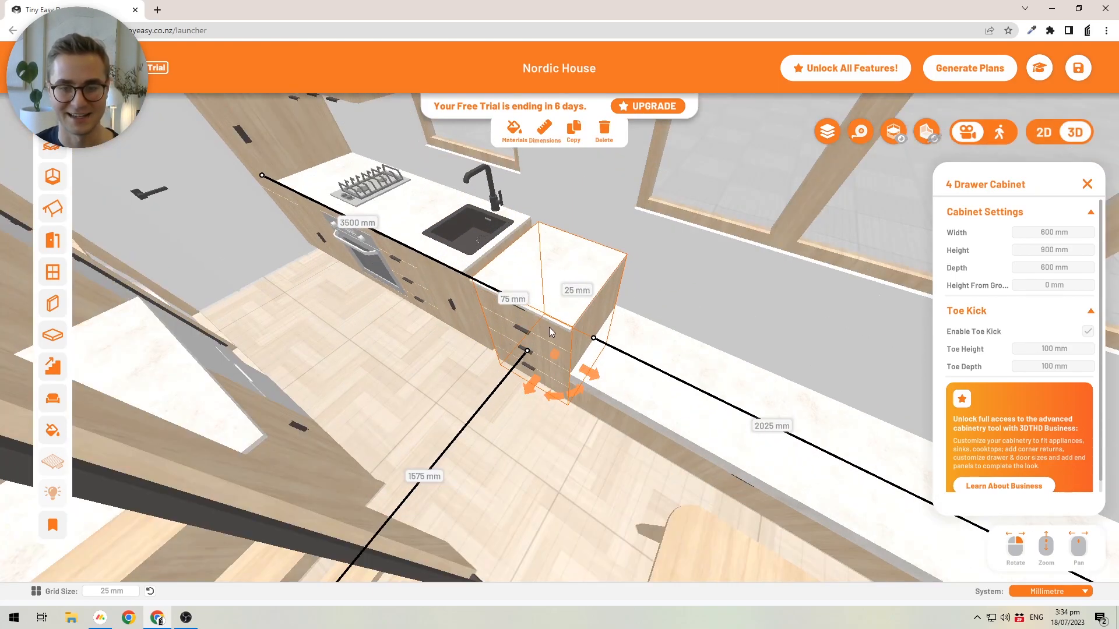
Return the drawer cabinet to its place by setting its wall distance and its sink cabinet gap to 0 mm, and deselect it.
left_click(577, 292)
type("0")
key("Return")
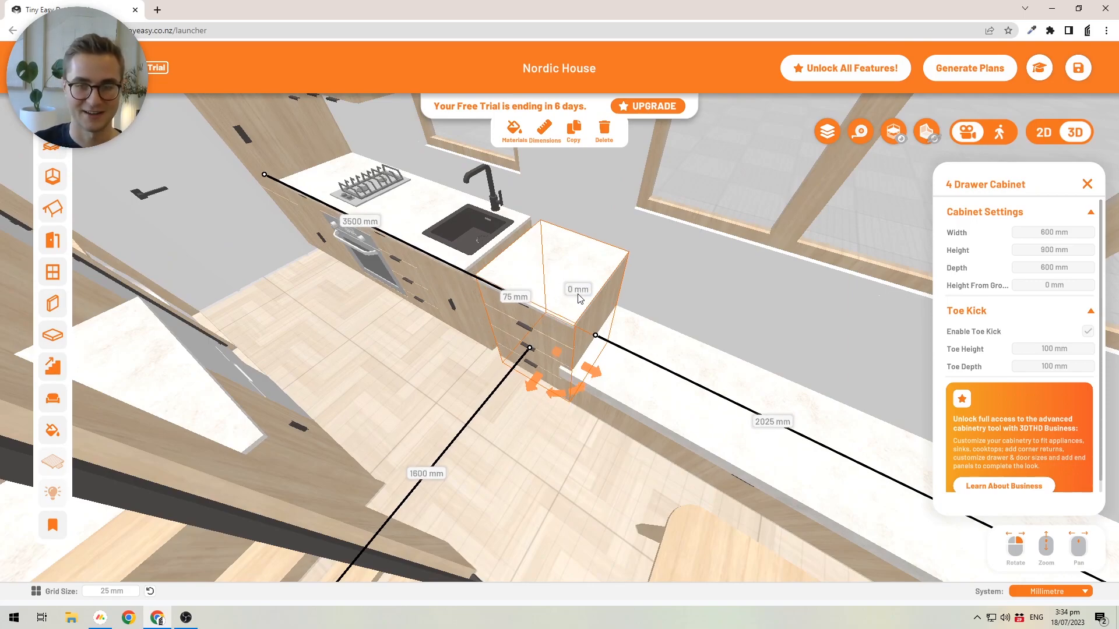
type("0")
key("Return")
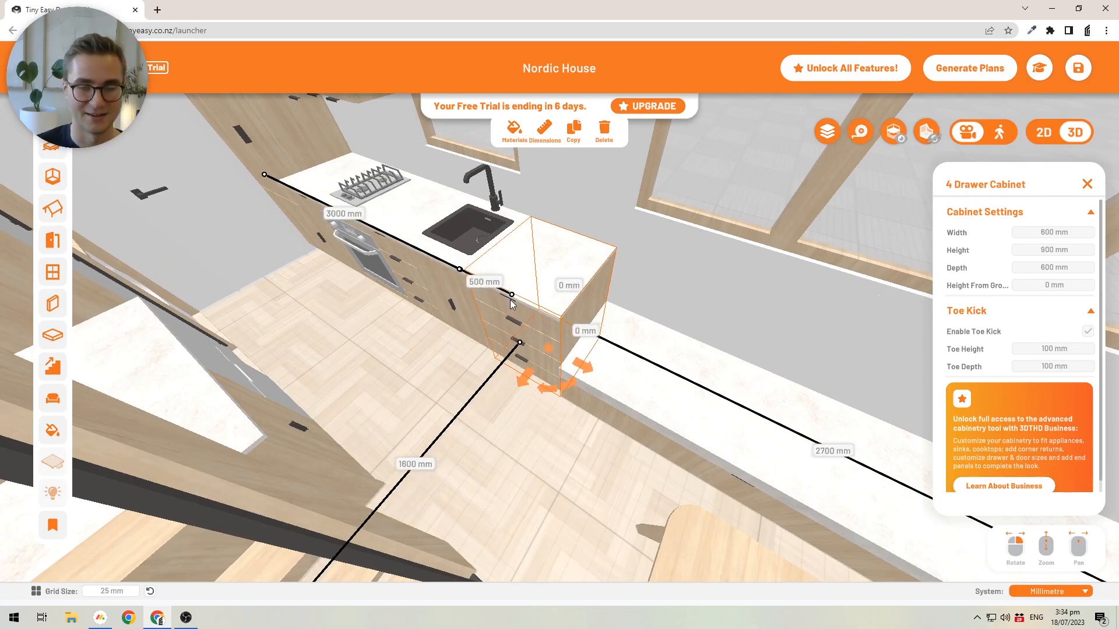
left_click(551, 422)
right_click_drag(535, 392, 528, 374)
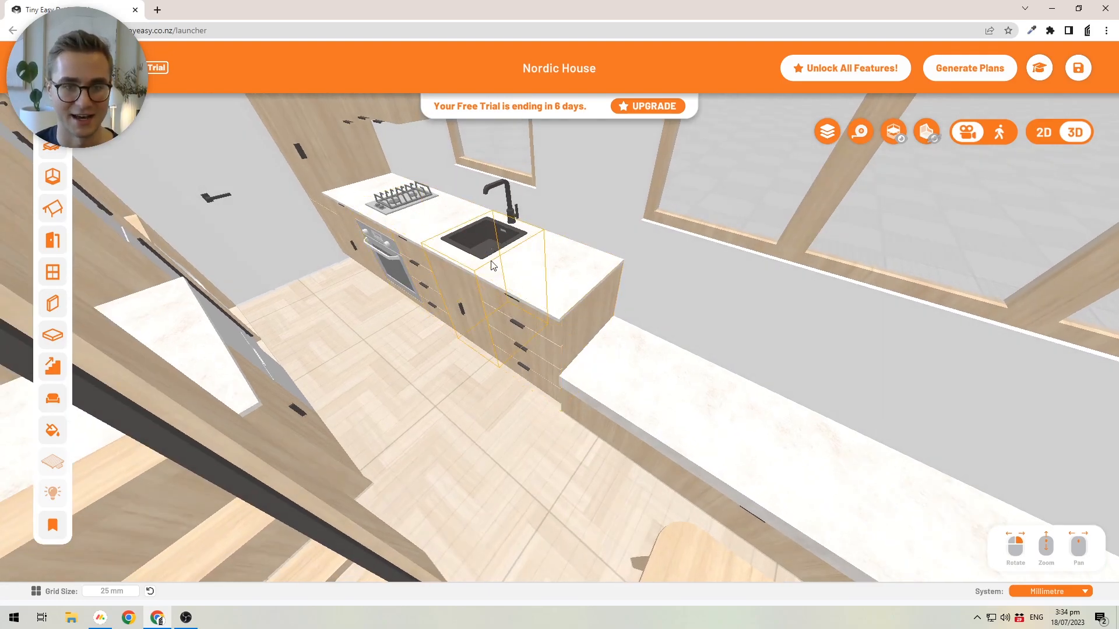
Move the 4 drawer cabinet freely up into the loft beside the bed, about 1275 mm from the window wall.
scroll(469, 280, "down", 10)
right_click_drag(471, 288, 527, 297)
middle_click_drag(546, 305, 596, 330)
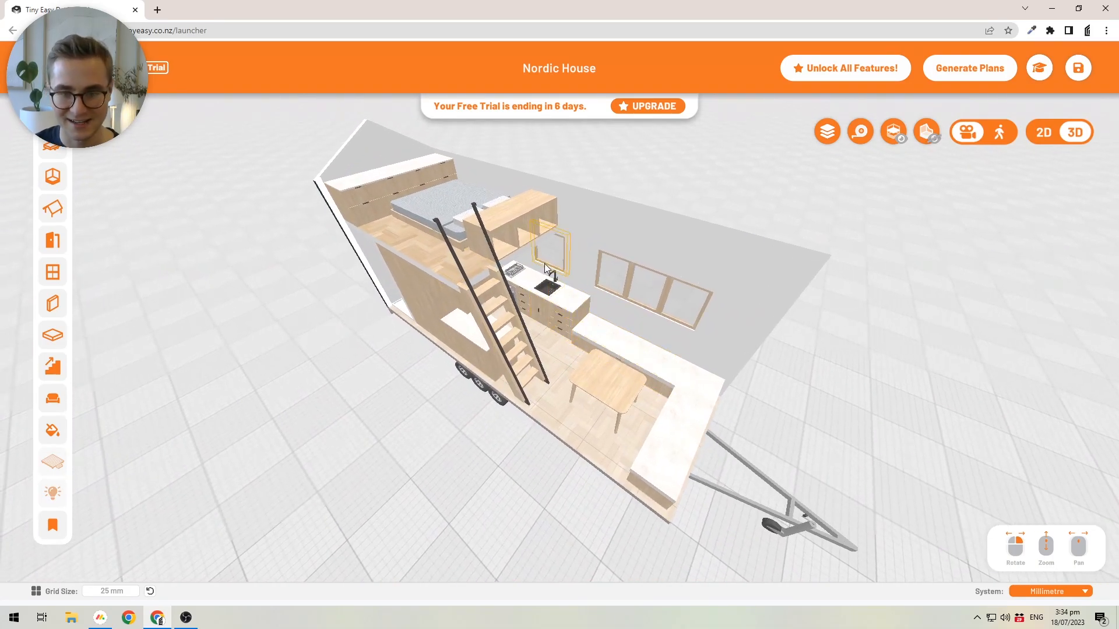
scroll(548, 286, "up", 3)
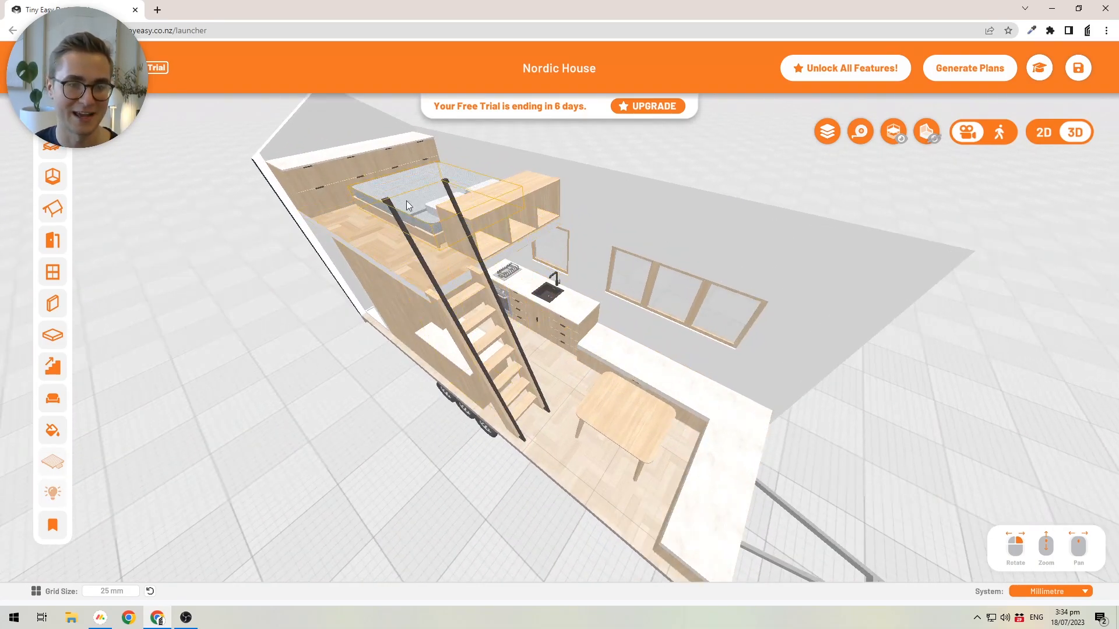
middle_click_drag(447, 263, 469, 269)
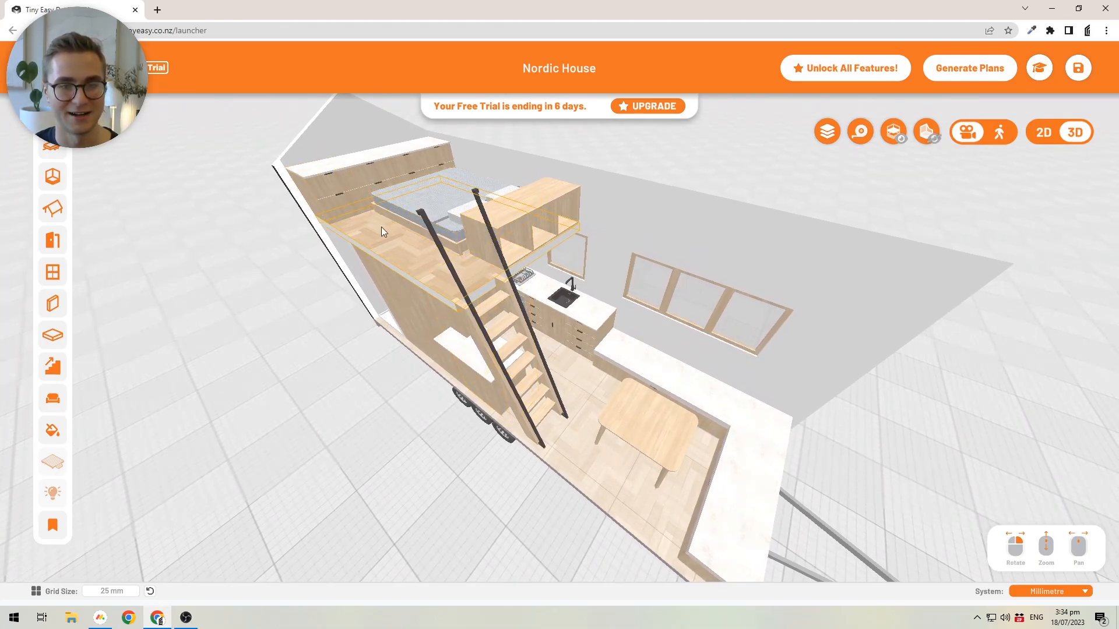
left_click(605, 343)
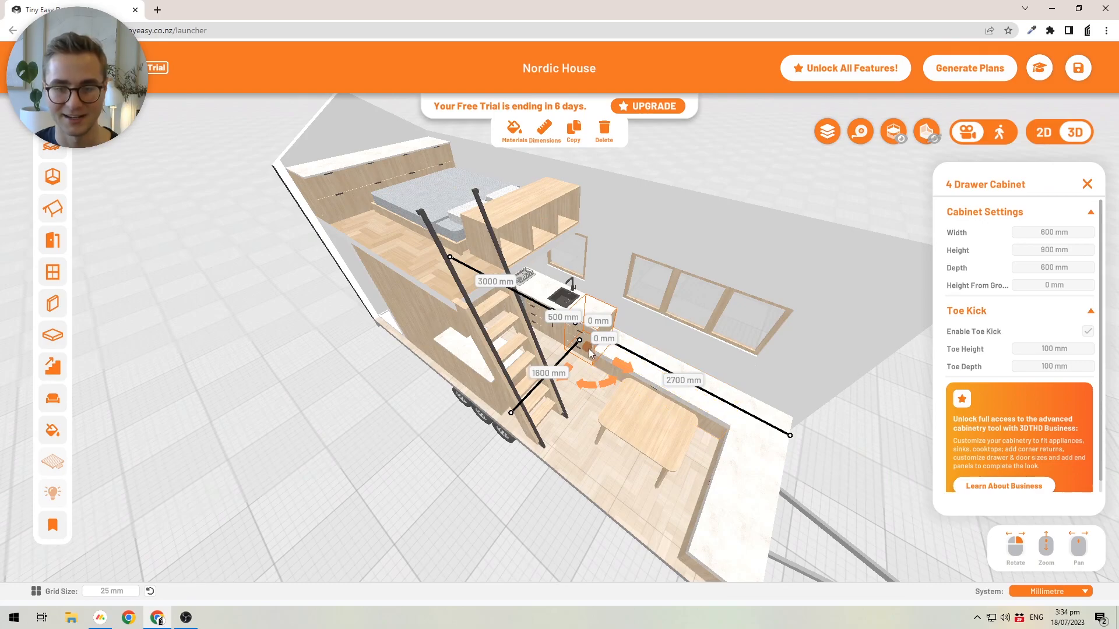
left_click_drag(588, 353, 393, 248)
middle_click_drag(392, 248, 518, 300)
scroll(518, 300, "up", 2)
left_click_drag(520, 304, 297, 286)
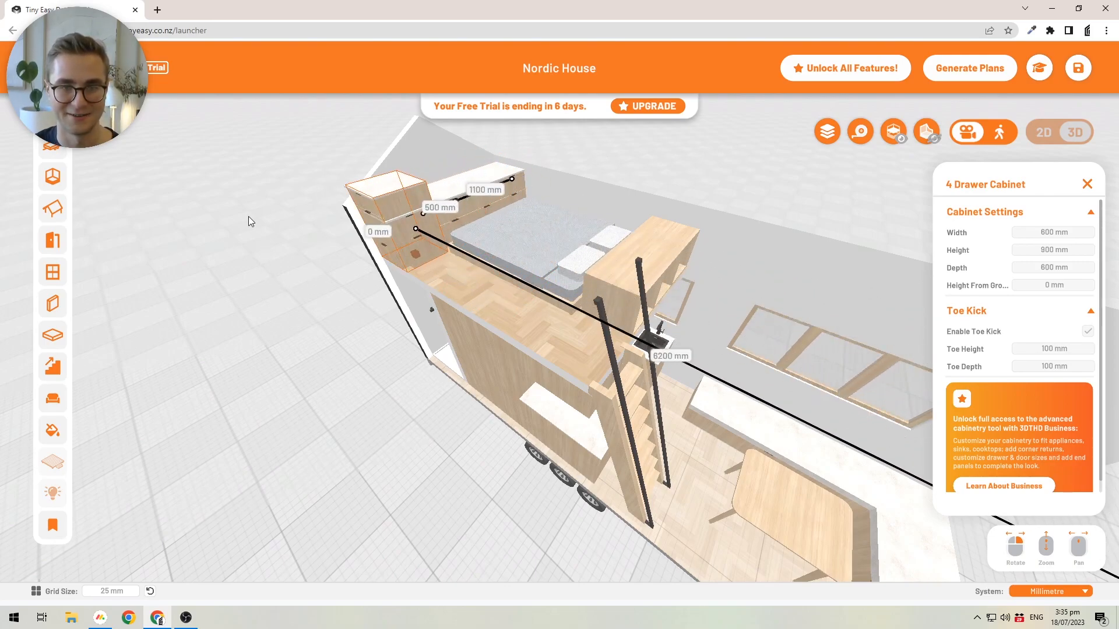
left_click_drag(405, 234, 507, 276)
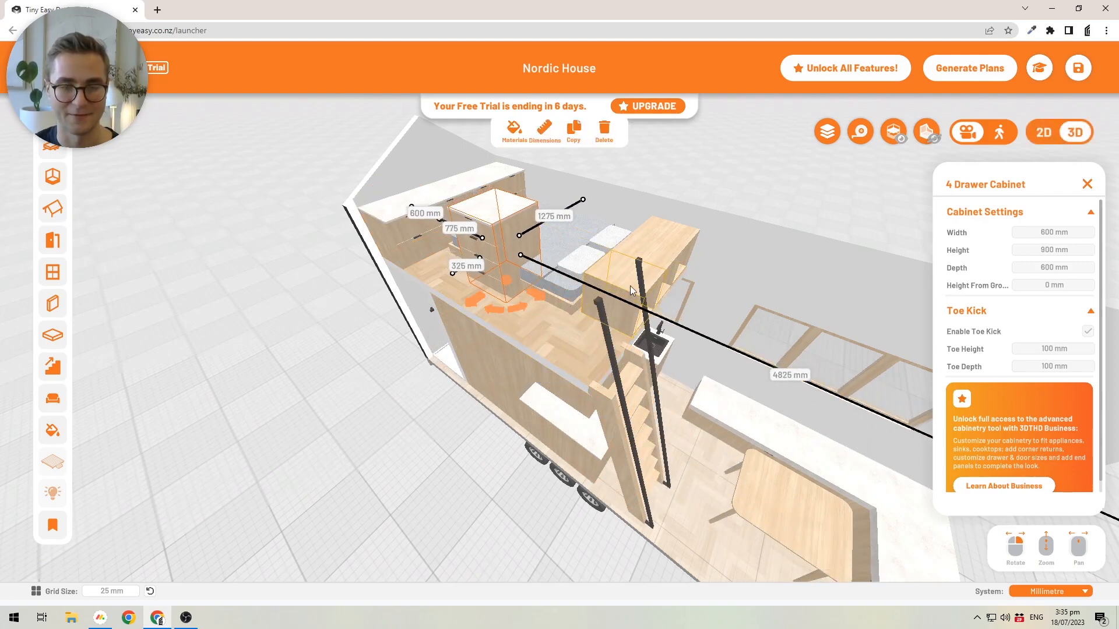
Move the drawer cabinet freely back down to the kitchen run, about 75 mm from the sink cabinet.
left_click_drag(558, 342, 654, 393)
scroll(653, 394, "up", 5)
scroll(599, 396, "up", 5)
right_click_drag(598, 397, 591, 482)
scroll(592, 482, "down", 5)
Set the drawer cabinet's distance to the wall behind it to 0 mm and enter 0 for its gap to the sink cabinet.
left_click(587, 382)
key("BackSpace")
type("0")
key("Return")
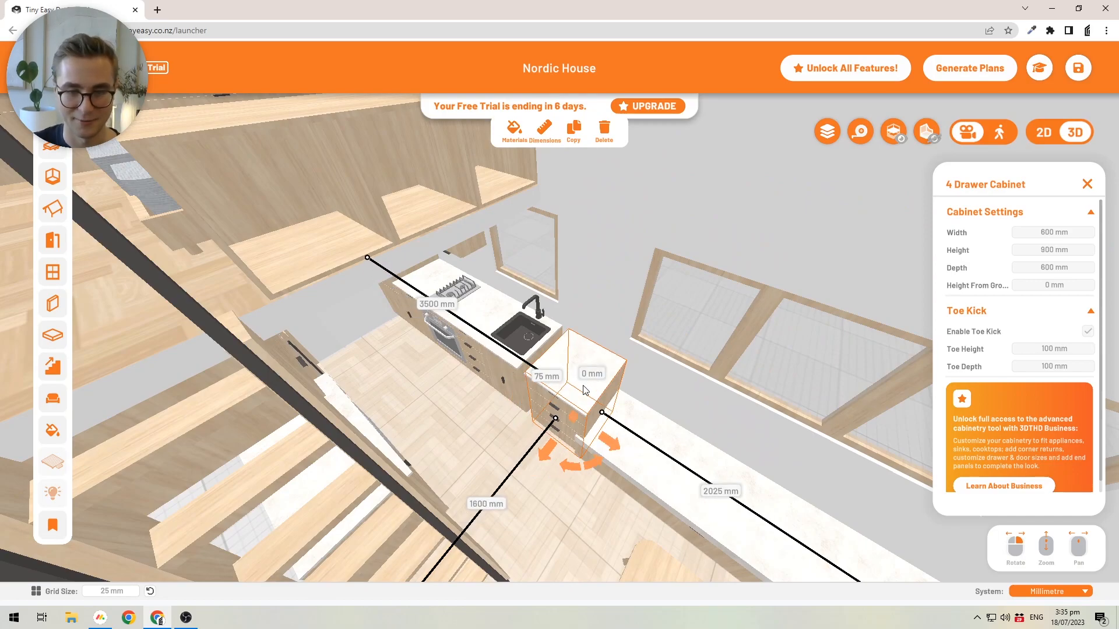
left_click(547, 379)
type("500")
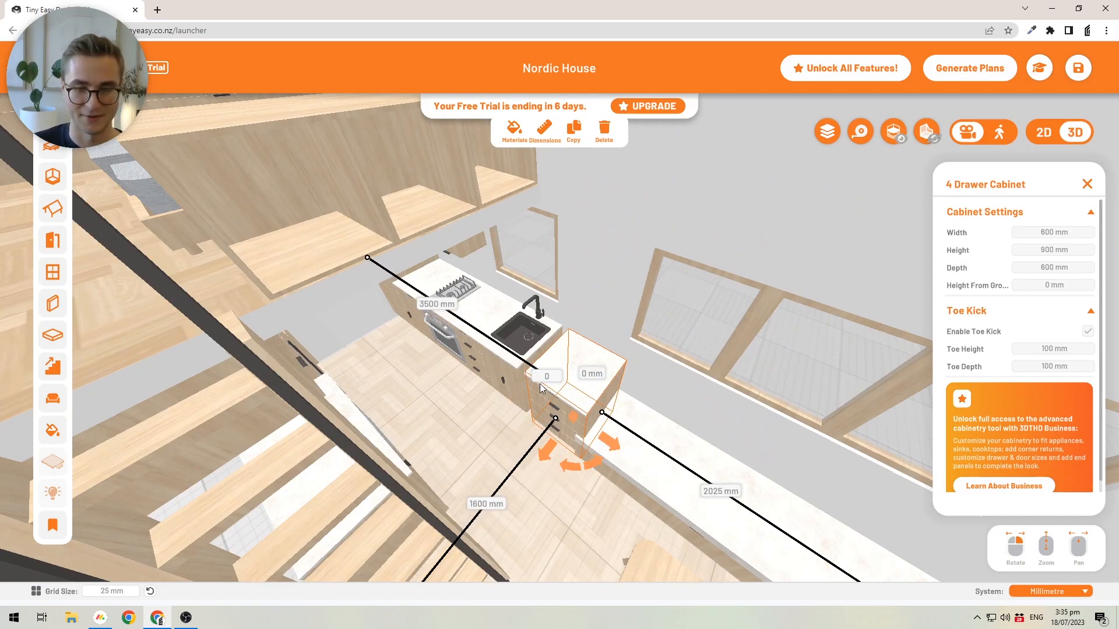